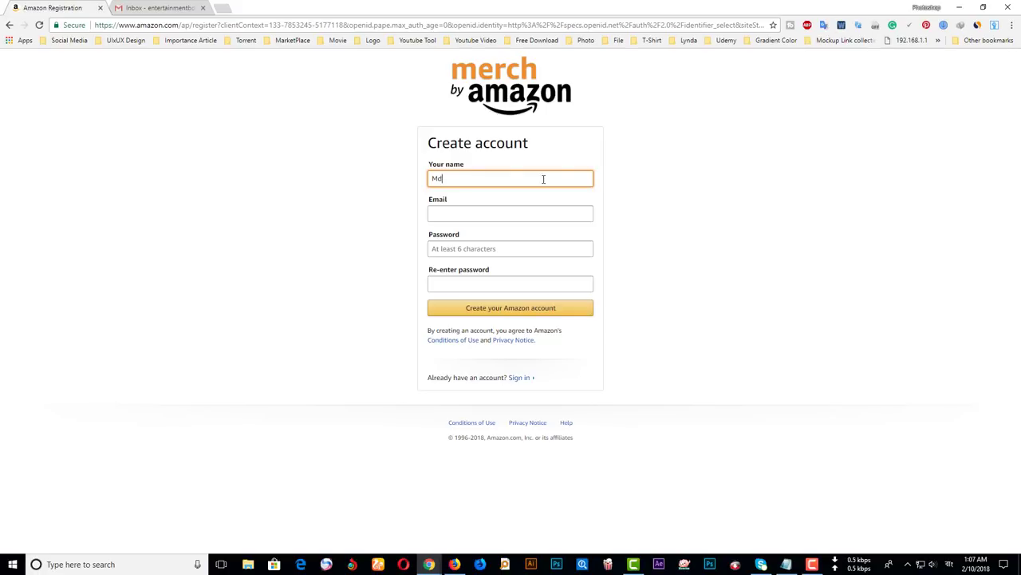
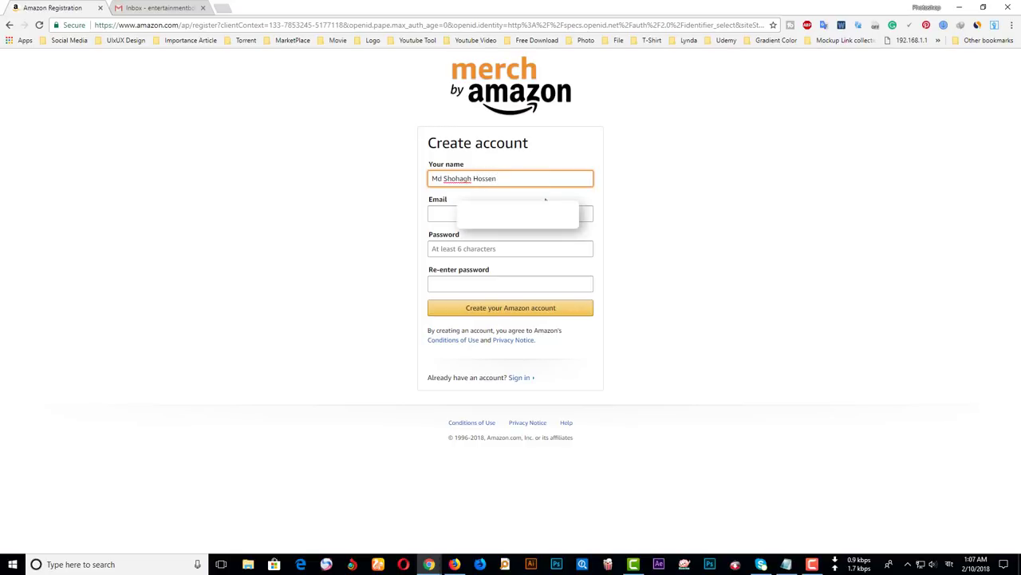
- Complete the full name field and enter the account email address
key(Tab)
text(entertai)
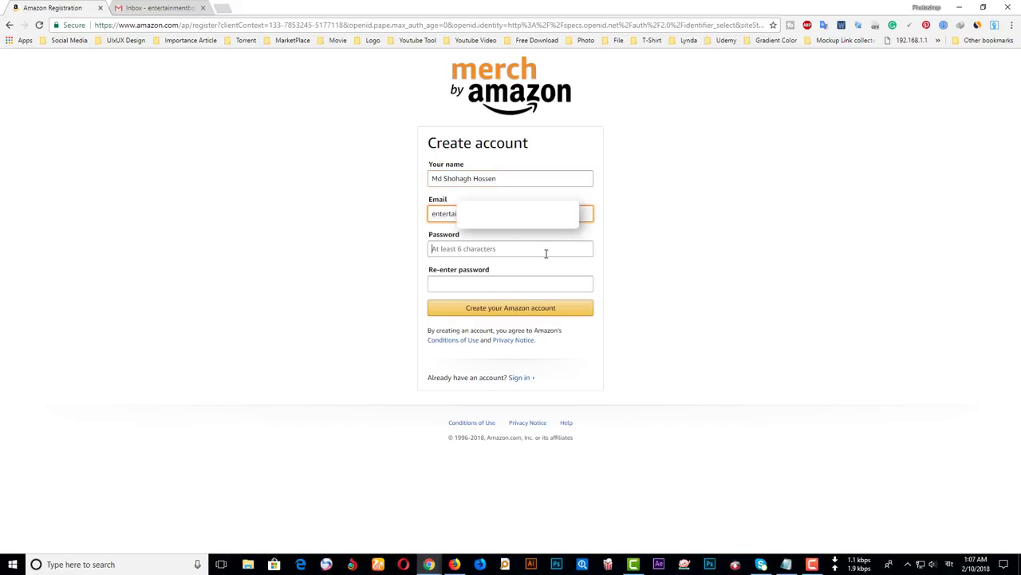
- Paste the password into both password fields and submit the new Amazon account
click(545, 251)
click(502, 244)
key(ctrl+v)
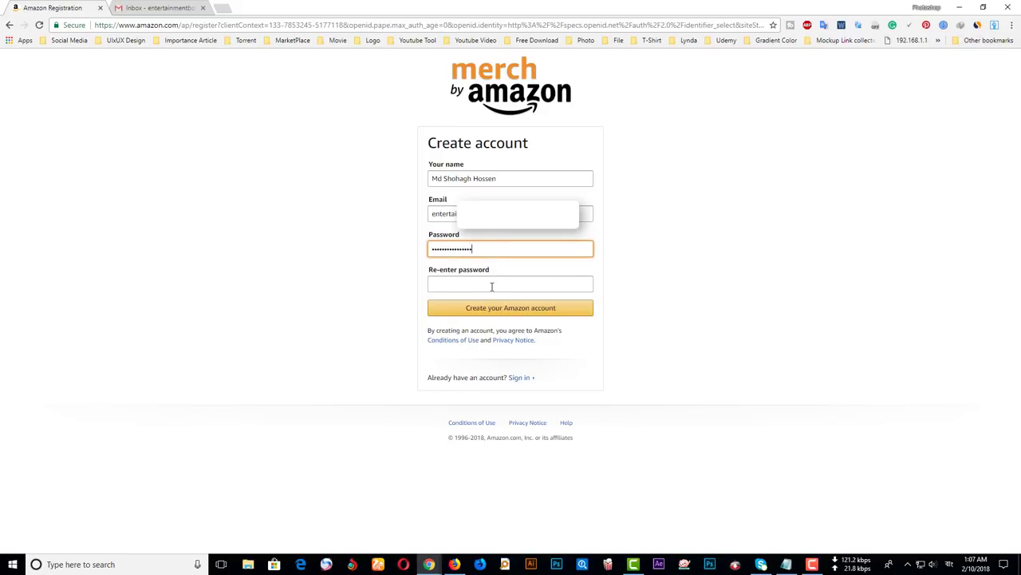
click(510, 281)
key(ctrl+v)
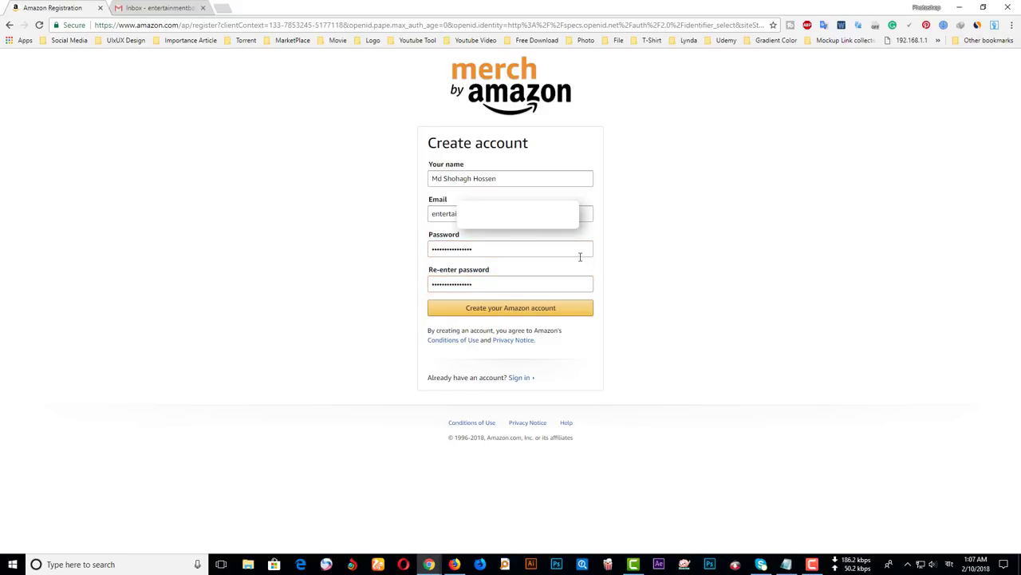
click(529, 310)
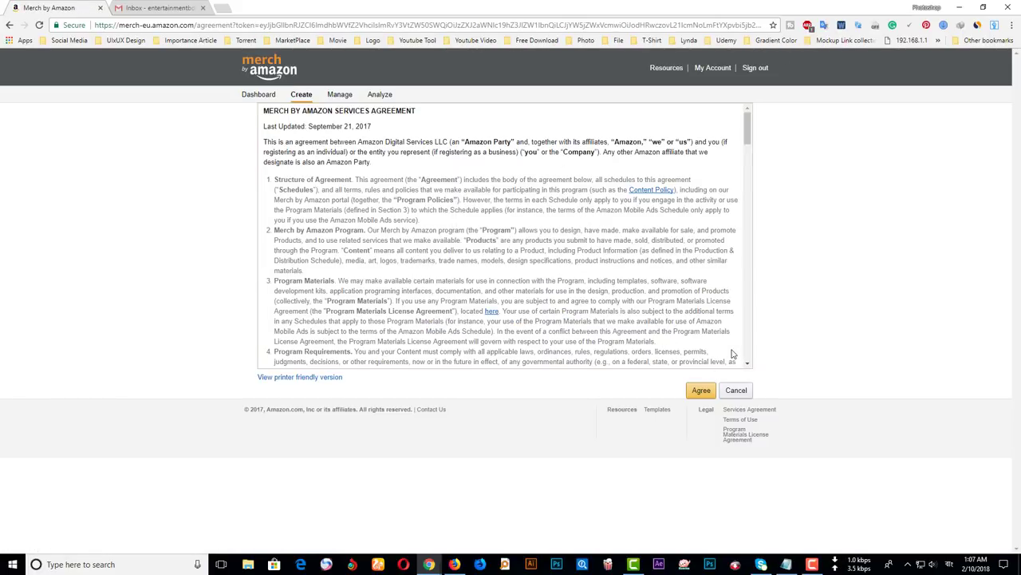
- Accept the Merch by Amazon Services Agreement and begin the application
scroll(655, 240, down, 10)
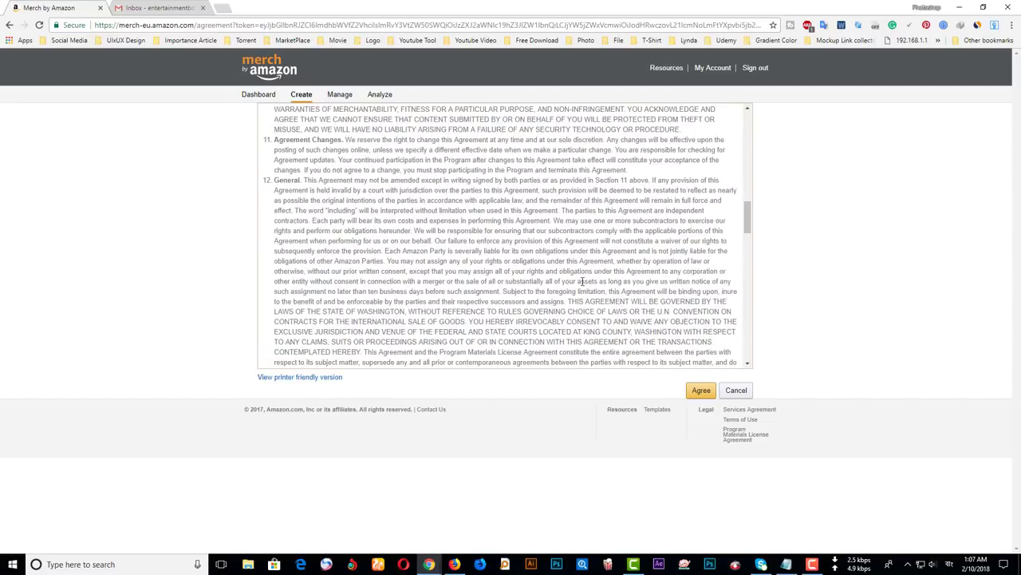
scroll(341, 203, down, 15)
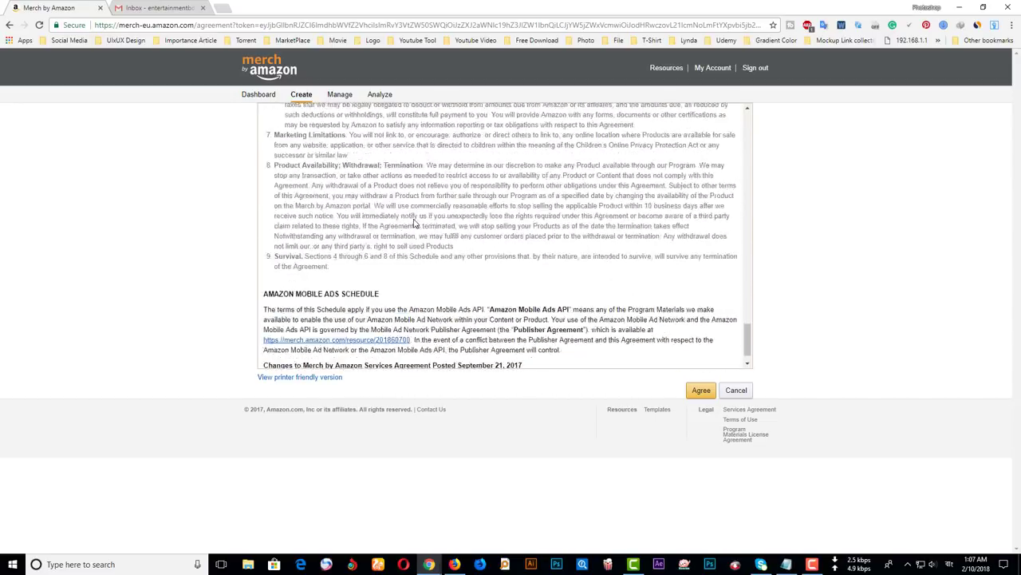
click(701, 390)
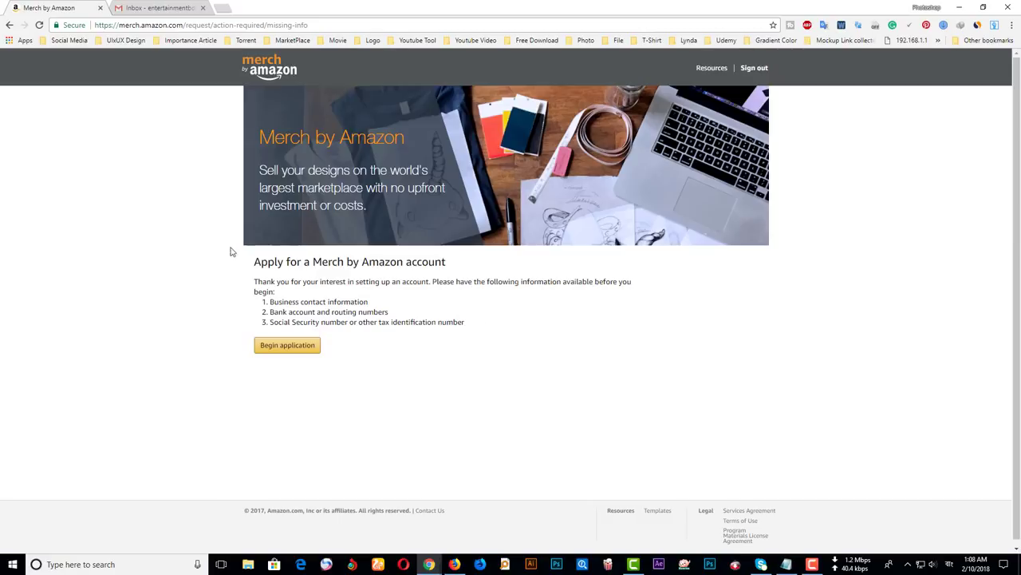
click(289, 349)
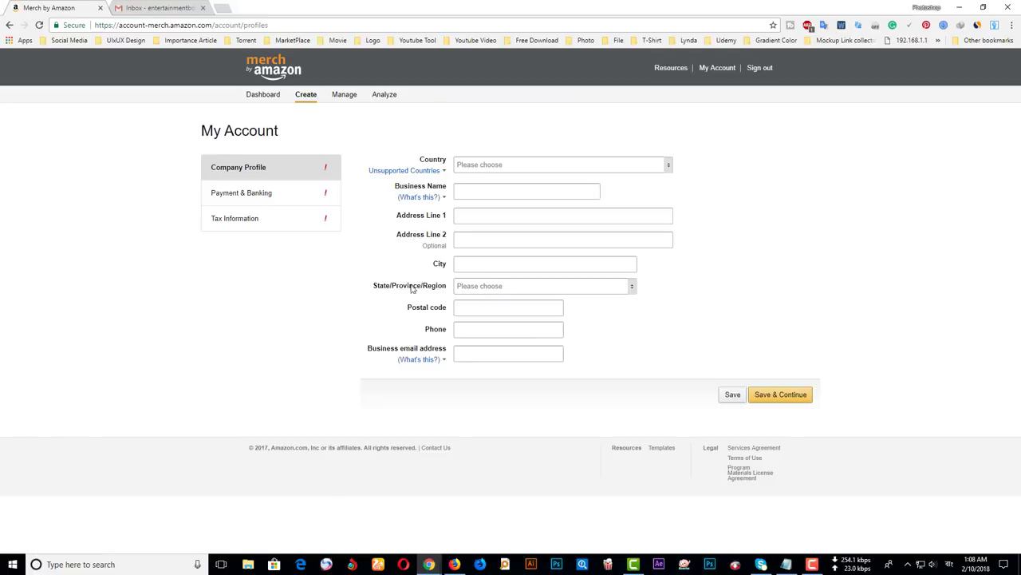
- Set the Company Profile country to Bangladesh
click(474, 164)
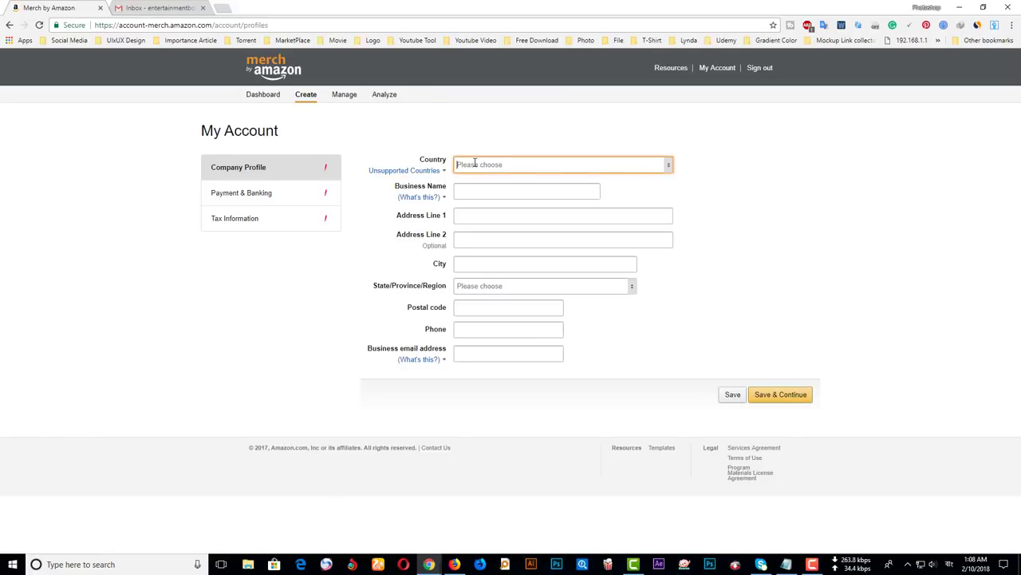
click(667, 164)
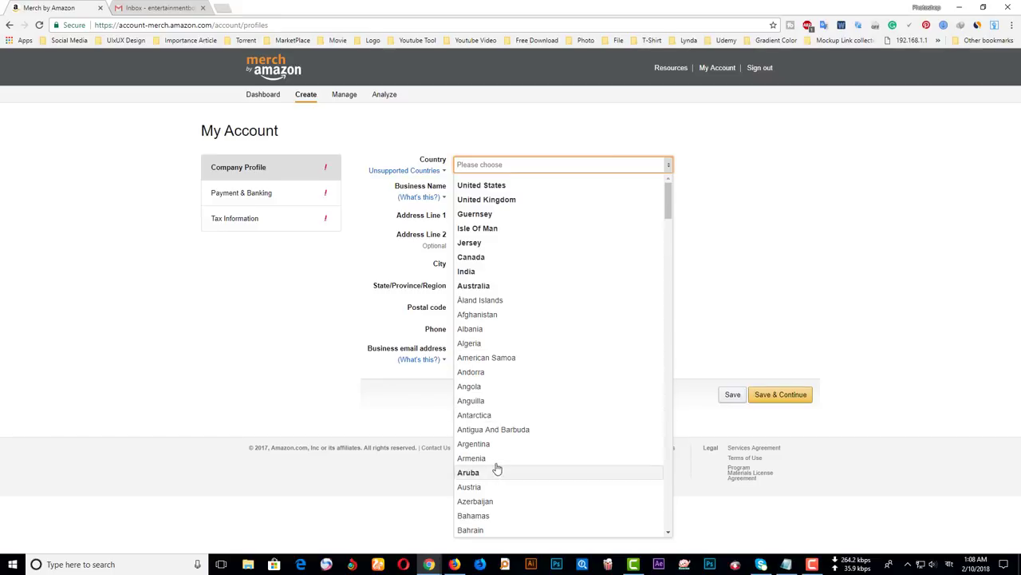
scroll(518, 490, down, 2)
click(519, 488)
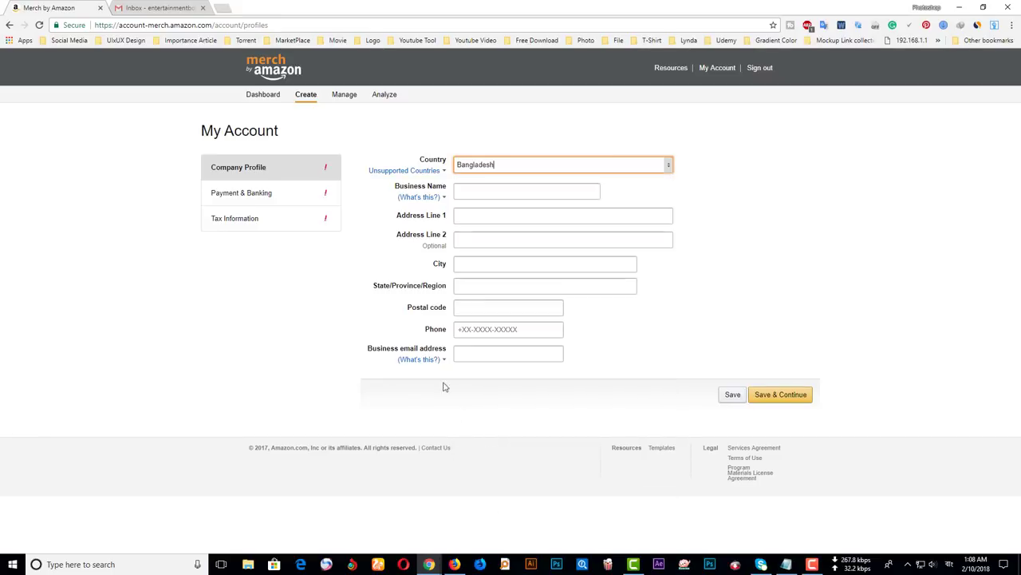
- Enter the business owner's name as the Business Name, dismissing saved suggestions
click(490, 189)
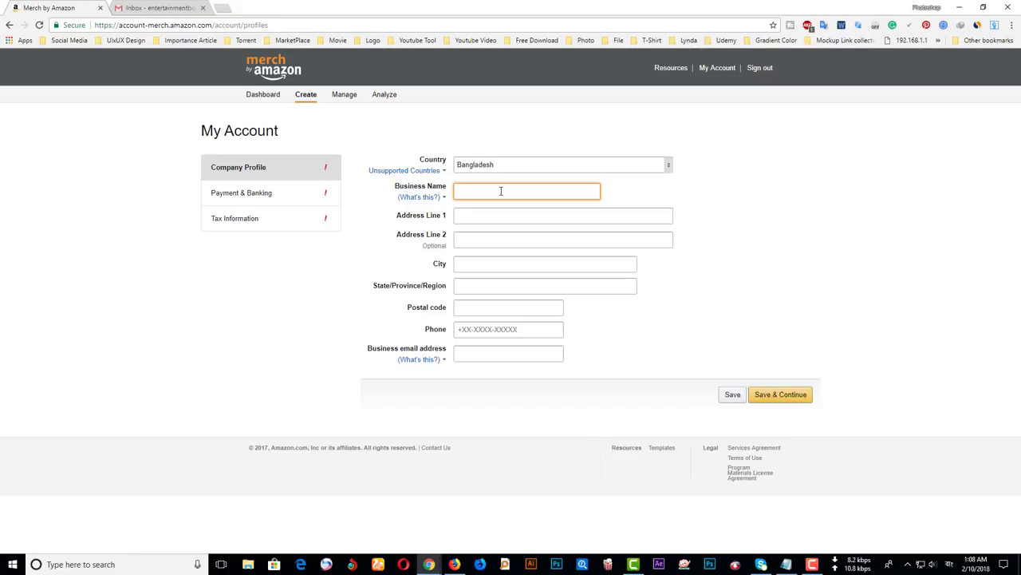
click(483, 188)
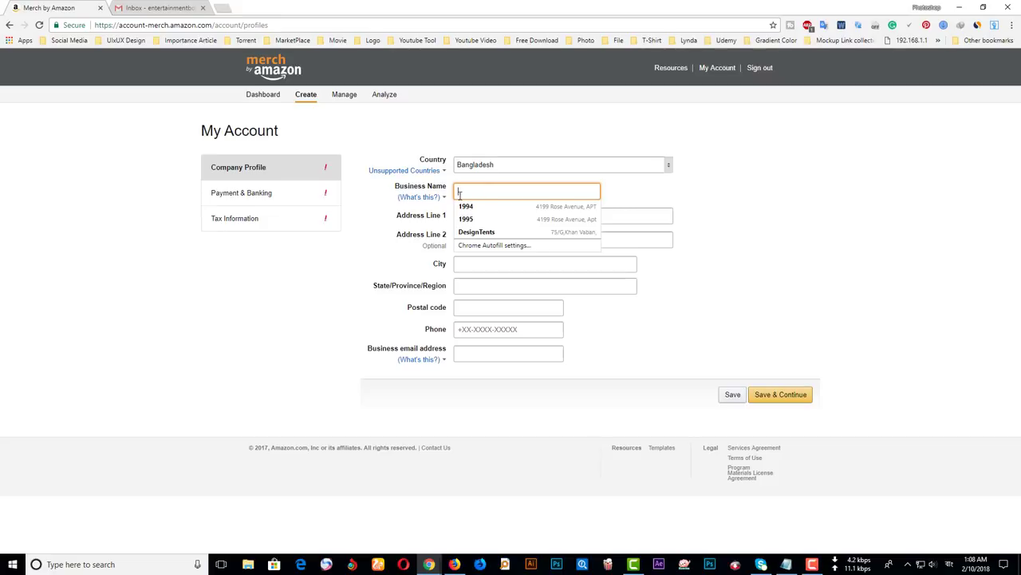
click(352, 246)
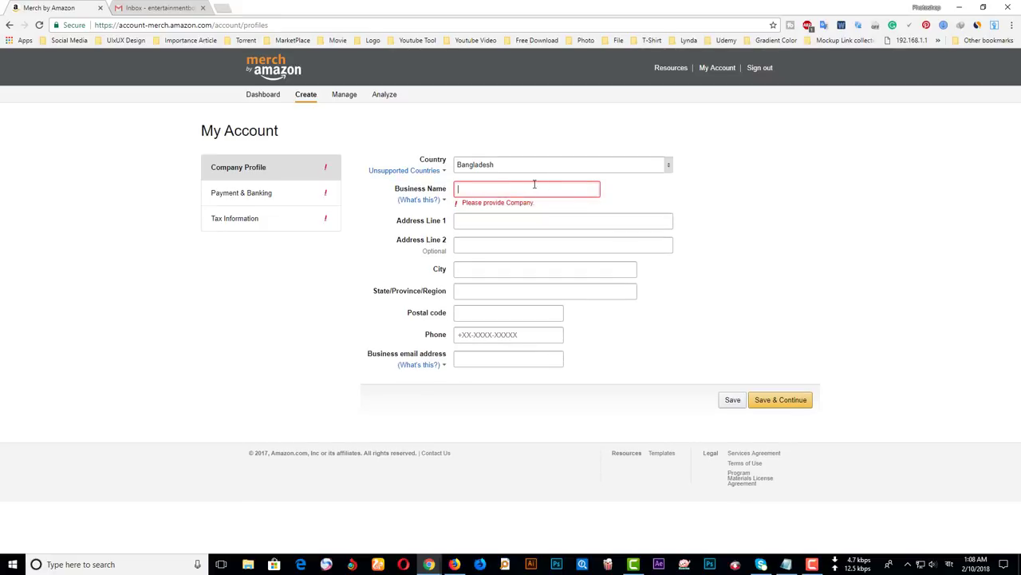
click(565, 189)
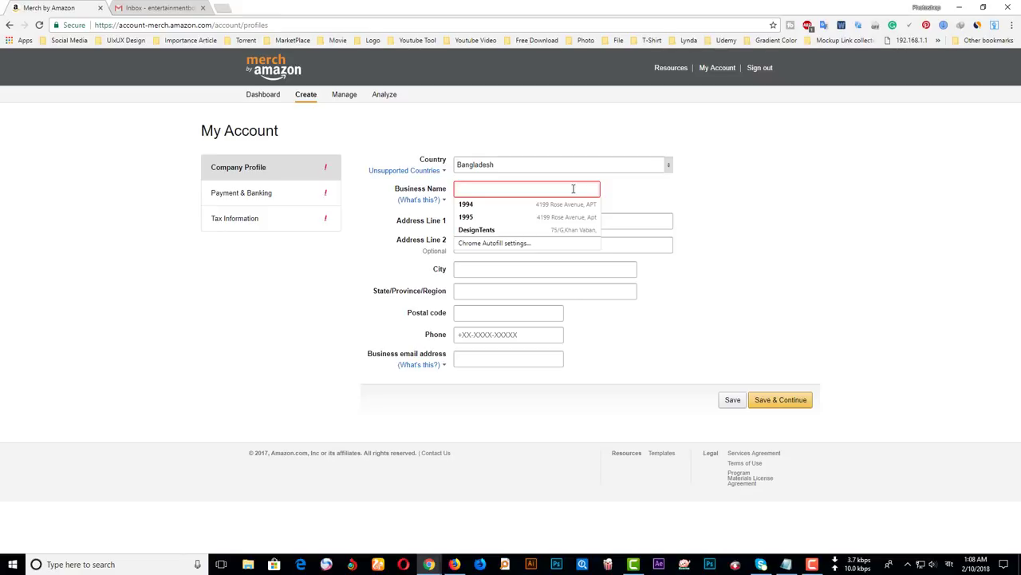
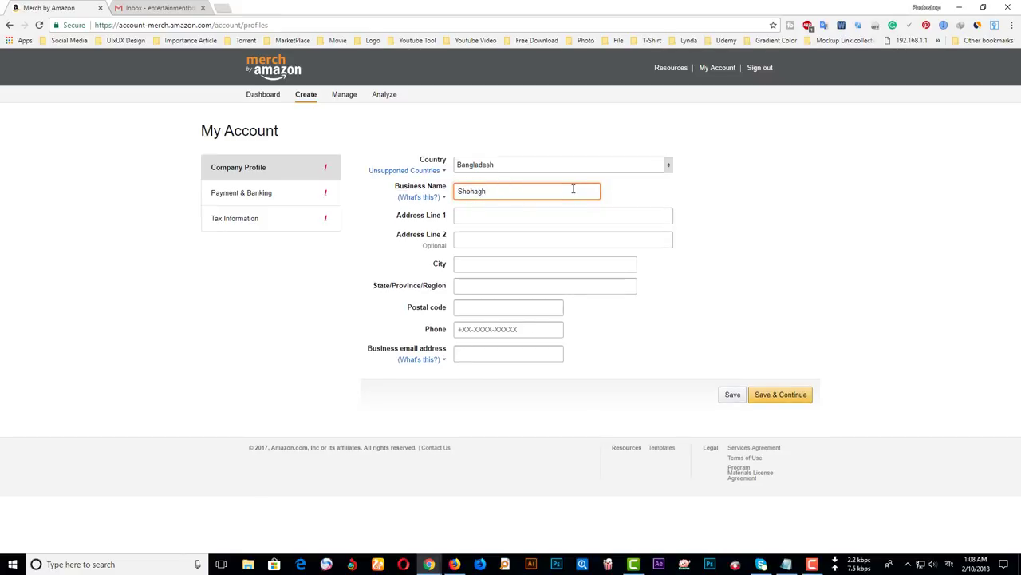
- Place the cursor in Address Line 1, dismissing the address suggestions
click(544, 218)
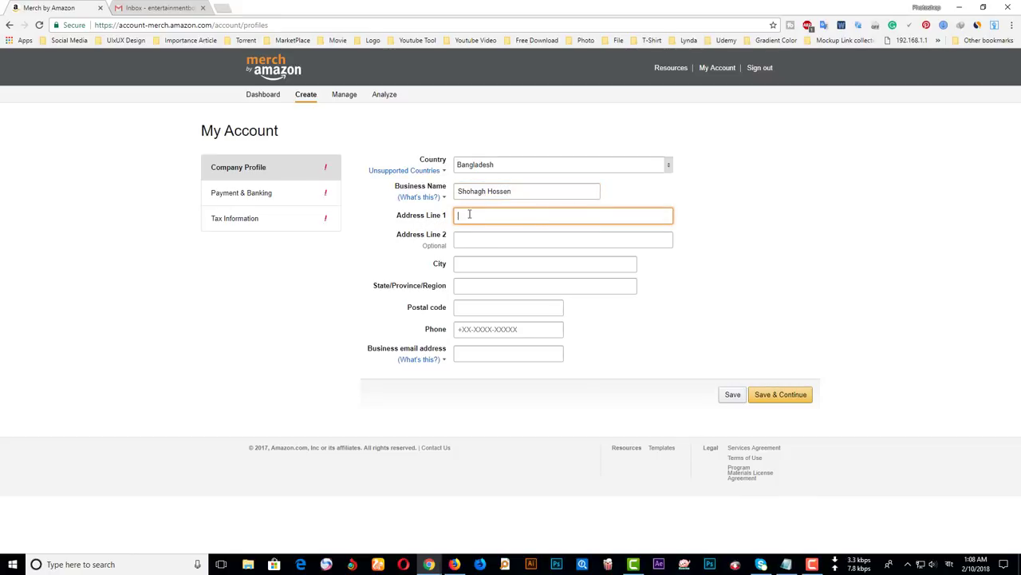
click(469, 214)
click(228, 314)
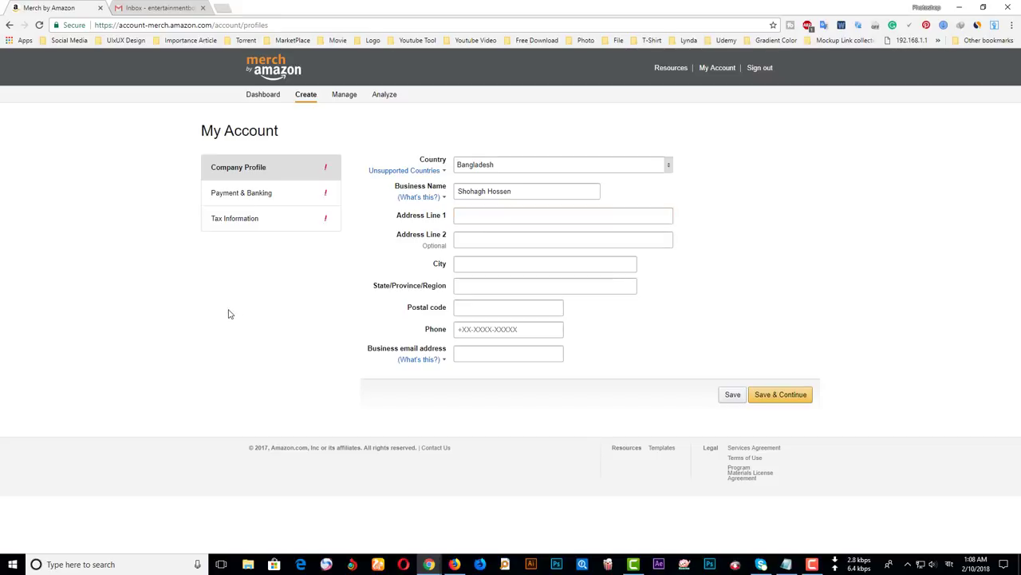
click(563, 213)
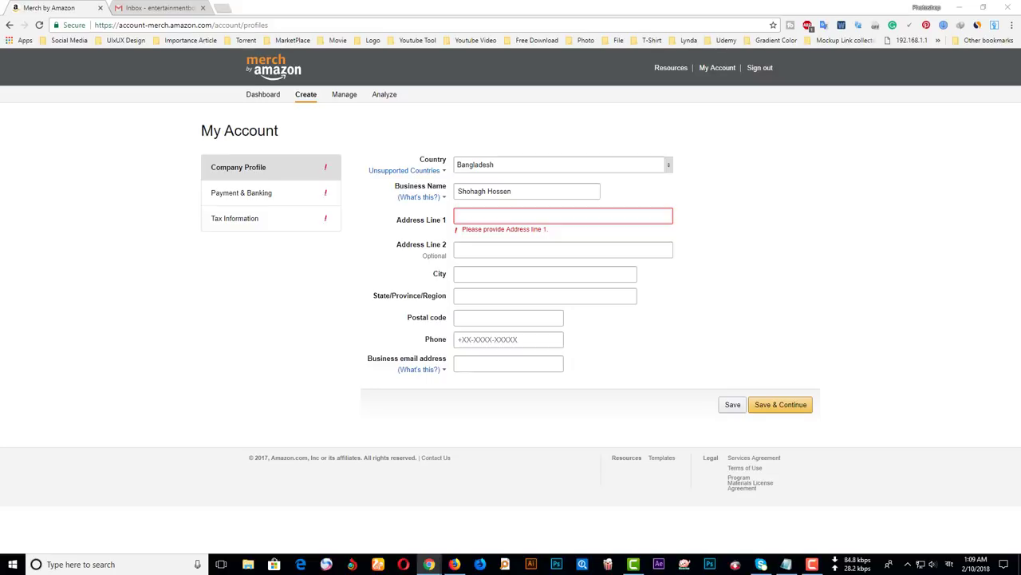
- Paste the street address, autofill the rest, and set the region to Bangladesh
click(492, 219)
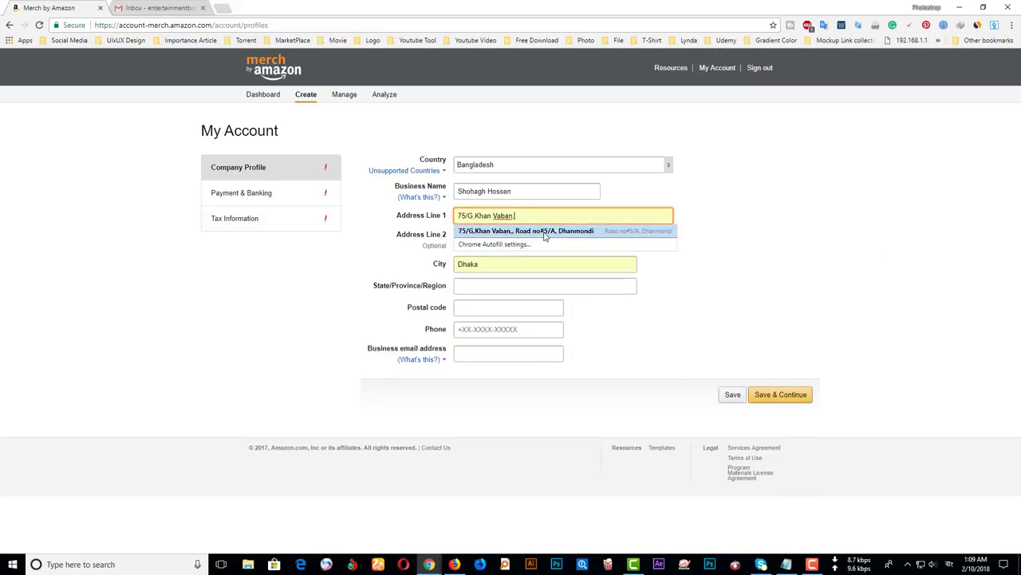
click(527, 230)
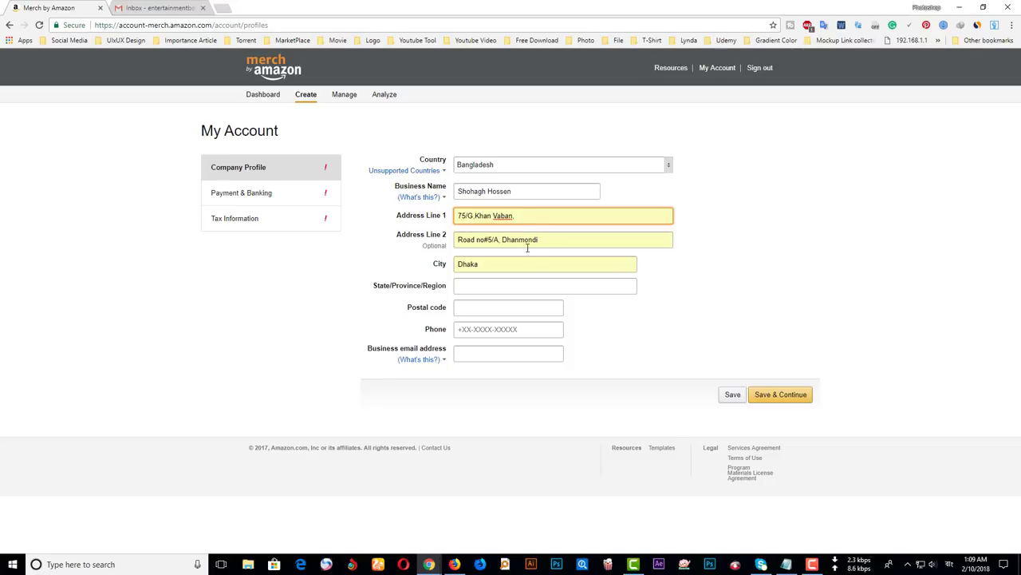
click(490, 264)
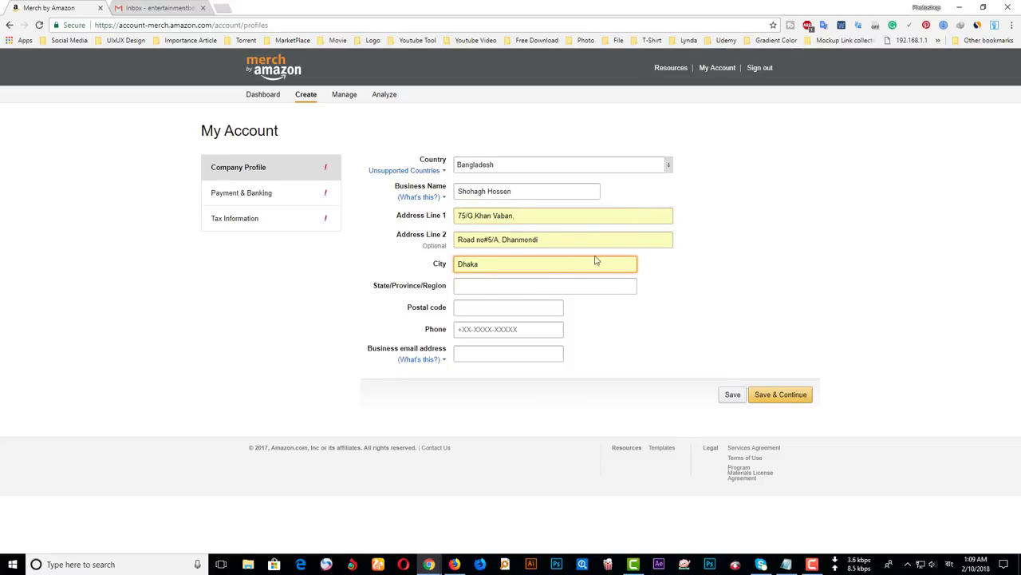
click(501, 287)
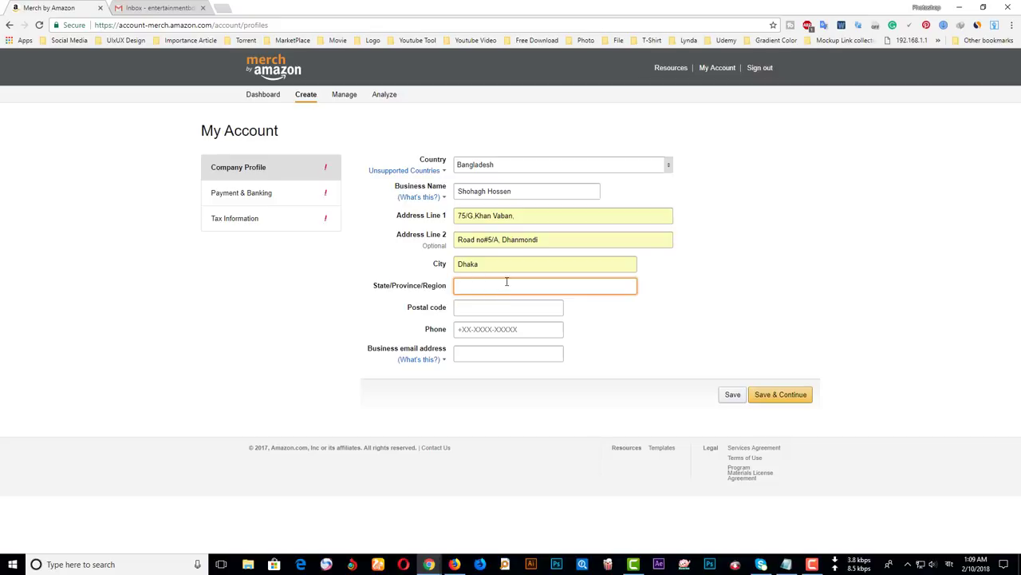
text(Bangladeshi)
click(853, 324)
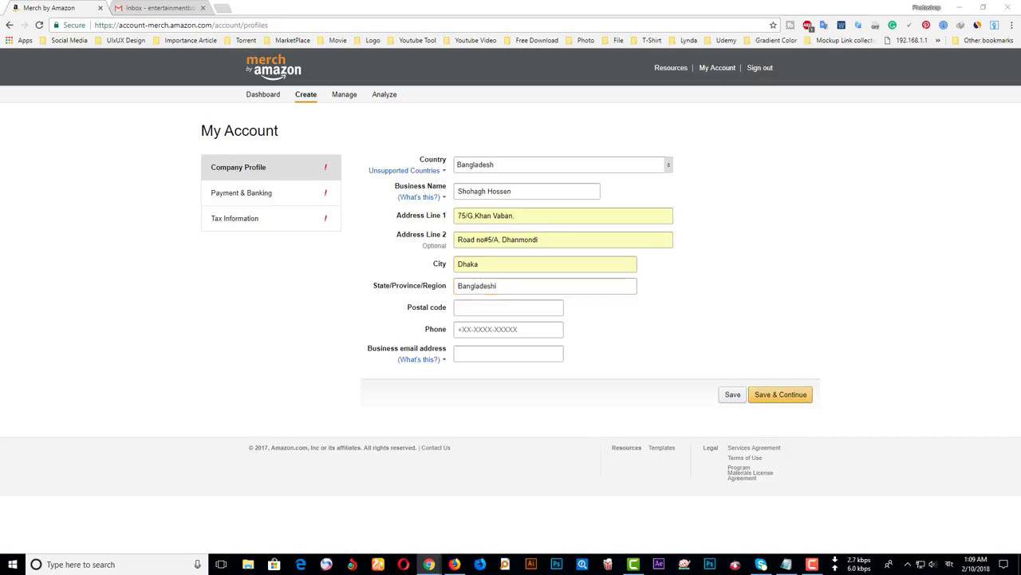
- Enter the postal code, replace the phone with a +880 number, and fill the business email
click(530, 306)
text(1209)
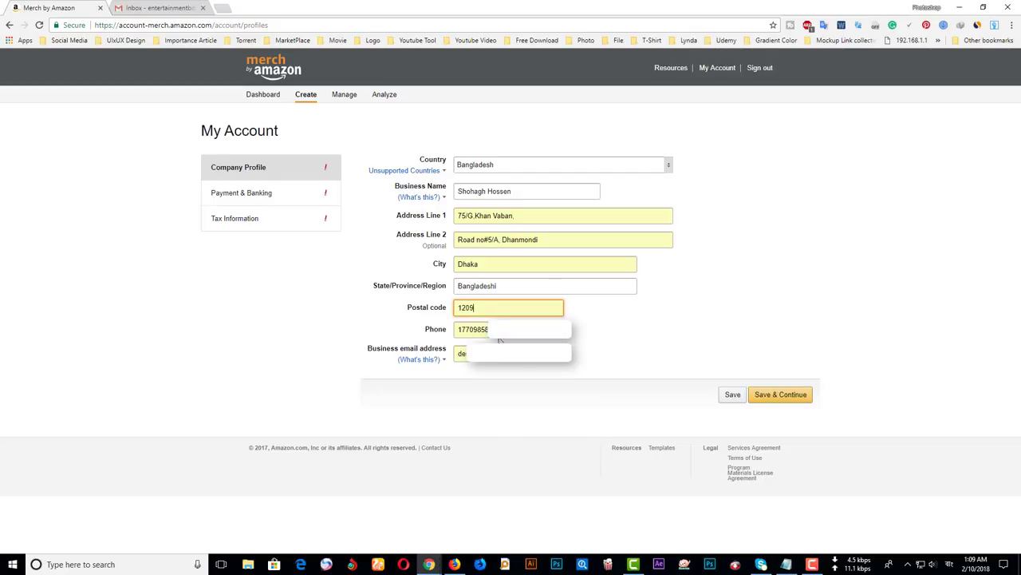
key(Tab)
click(432, 331)
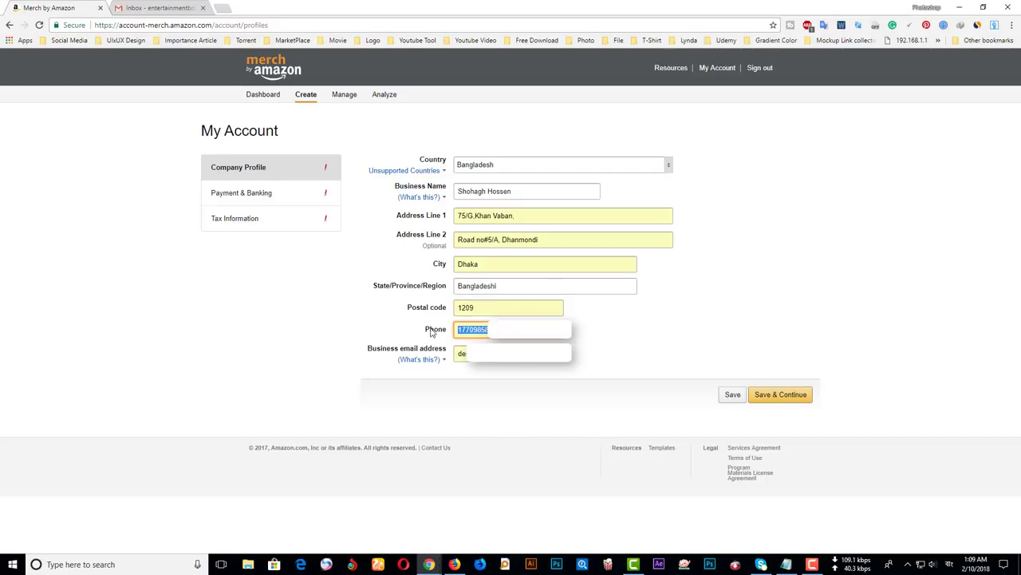
key(BackSpace)
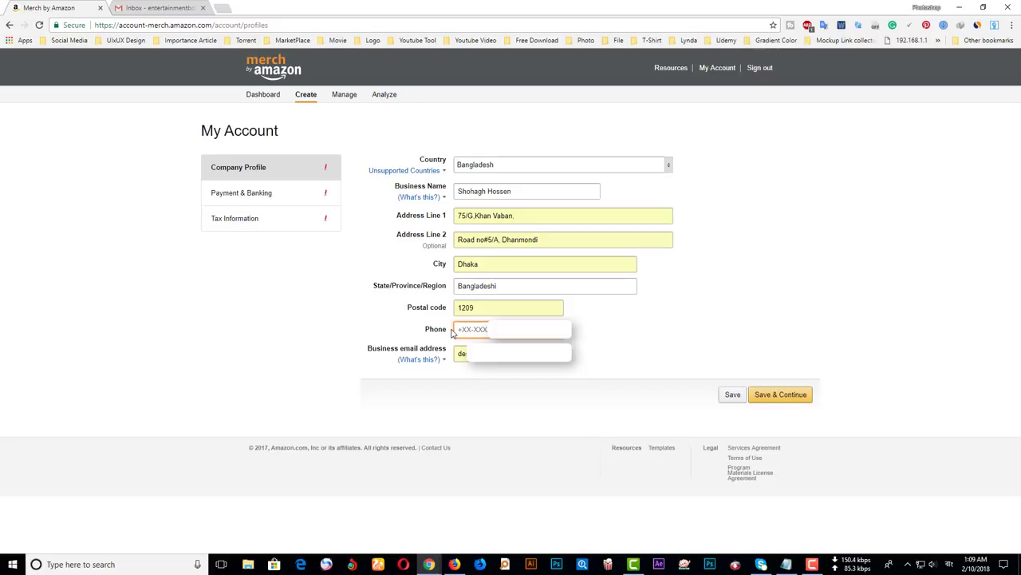
text(+8801993)
key(Tab)
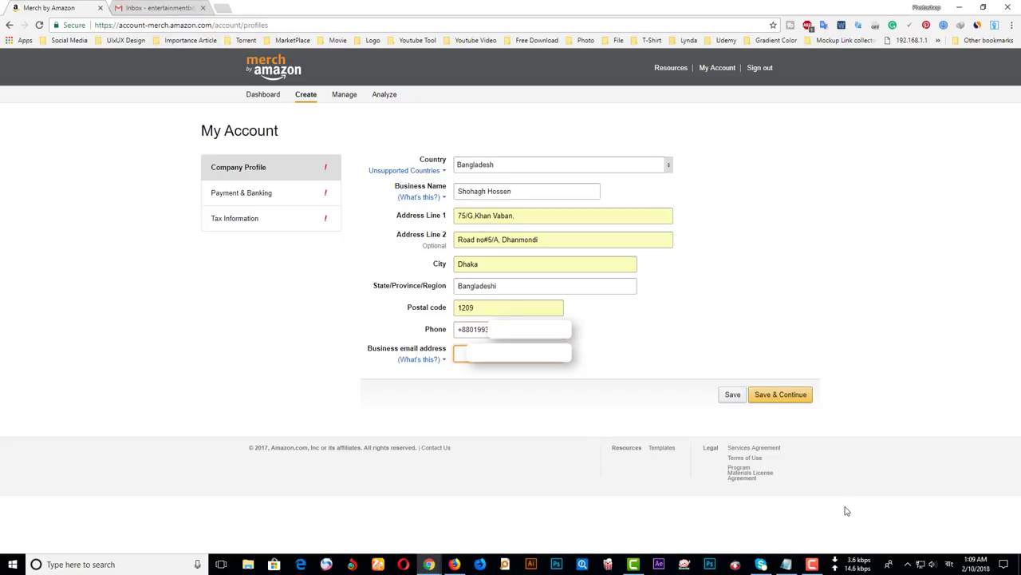
text(en)
click(616, 338)
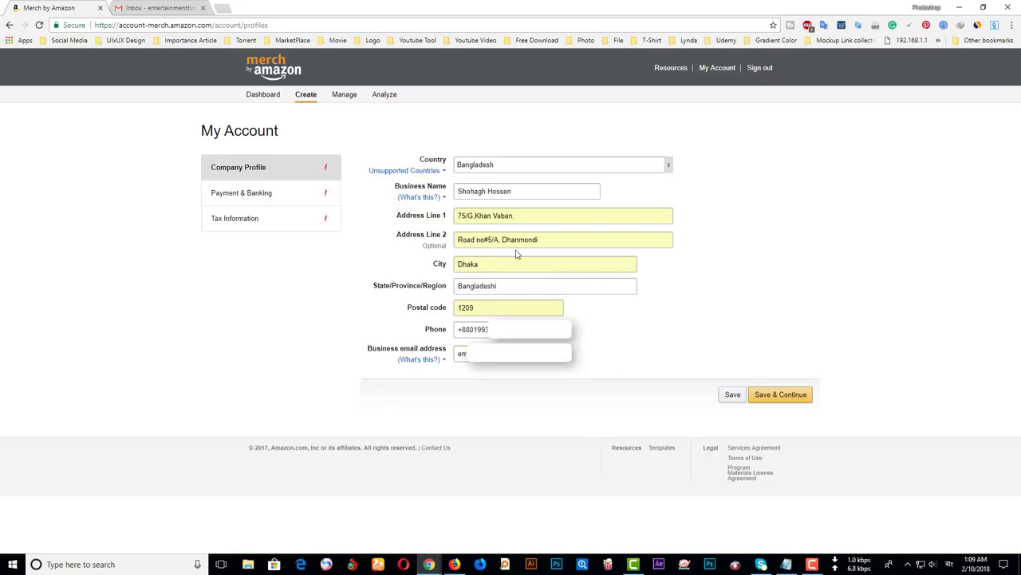
- Deselect the Address Line 2 text and save the company profile
drag(504, 239, 588, 254)
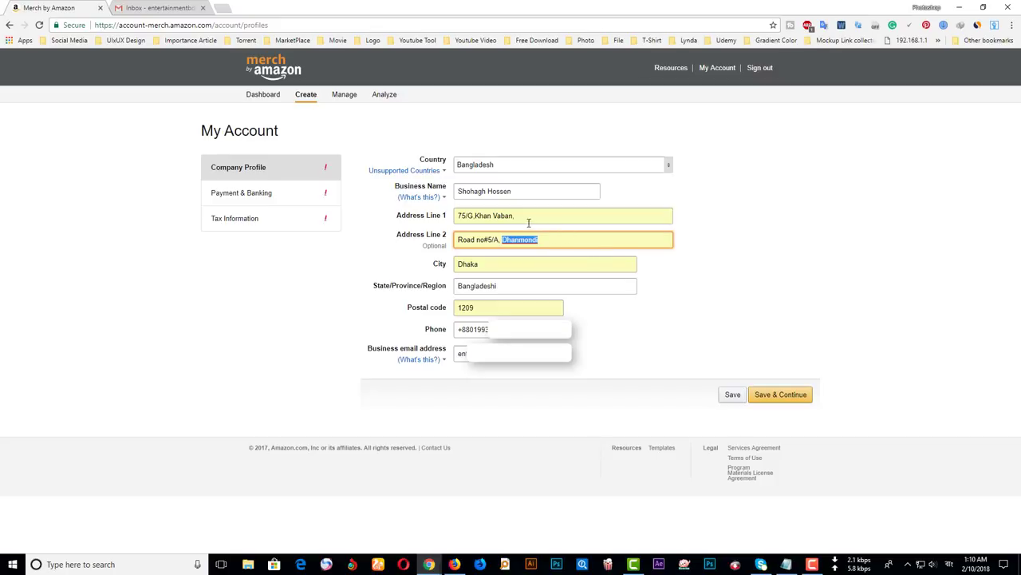
click(513, 241)
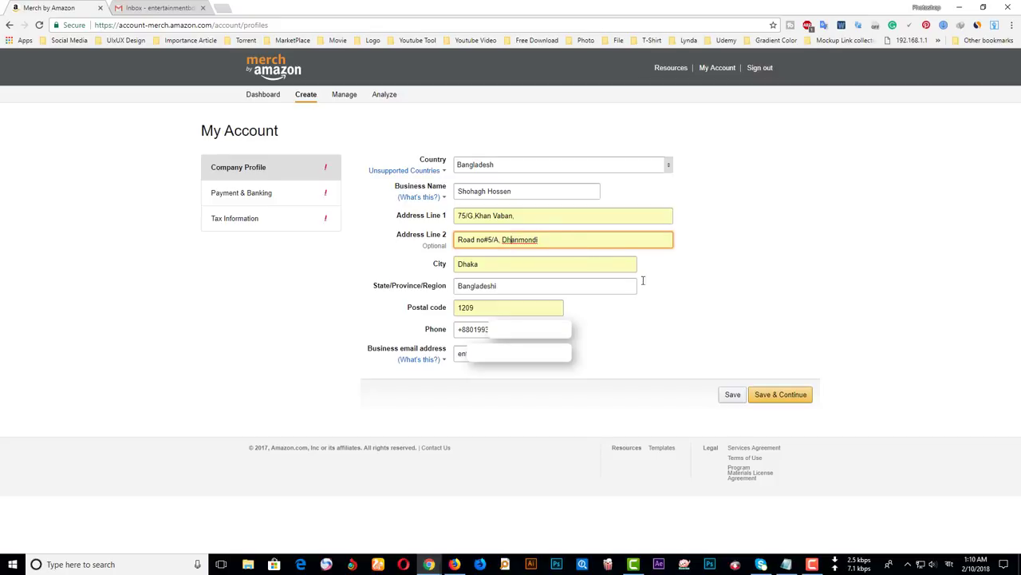
click(786, 401)
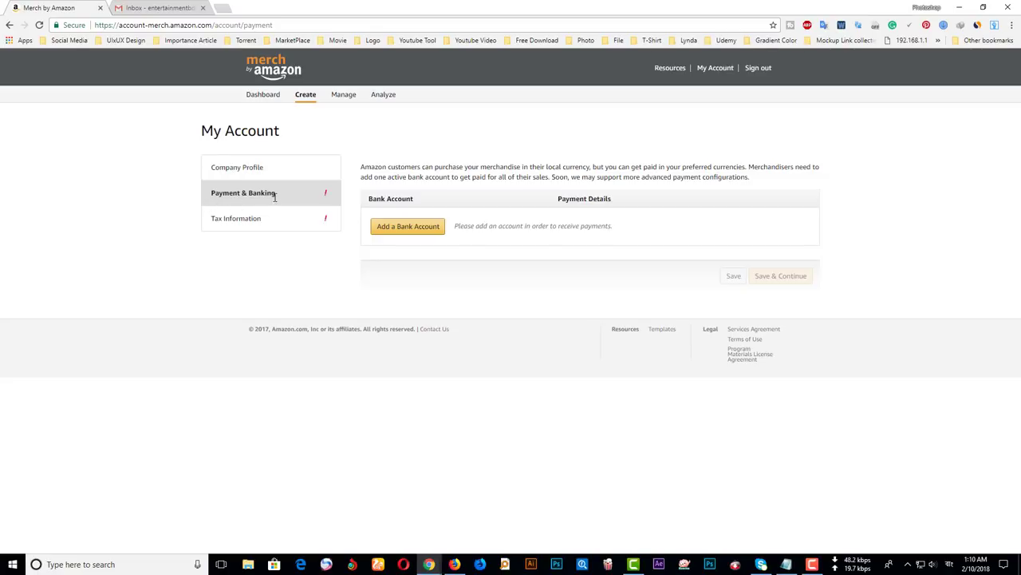
- Add a bank account, switching the bank country from Bangladesh to United States
click(405, 230)
mouse_move(422, 289)
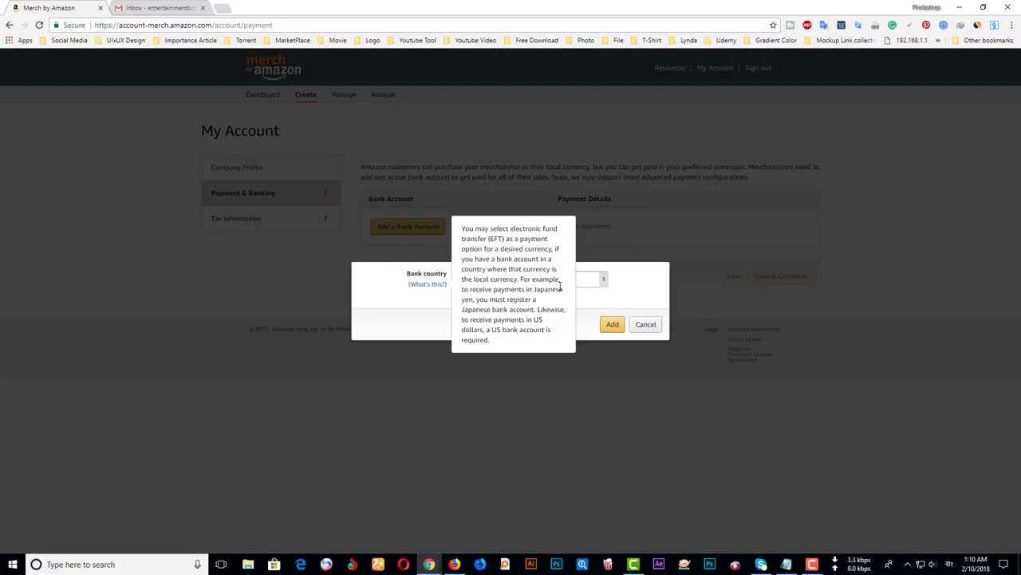
key(Tab)
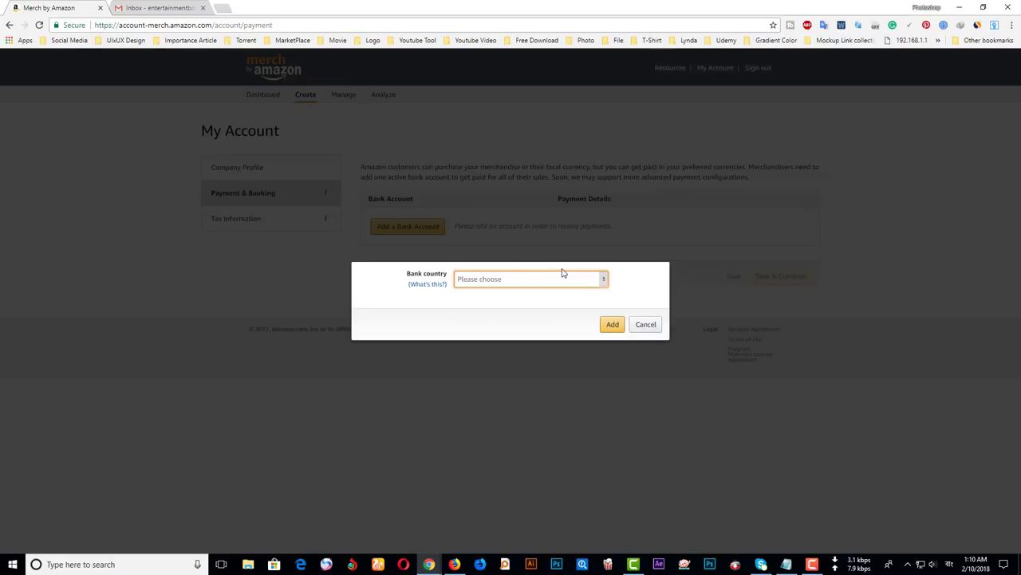
text(ba)
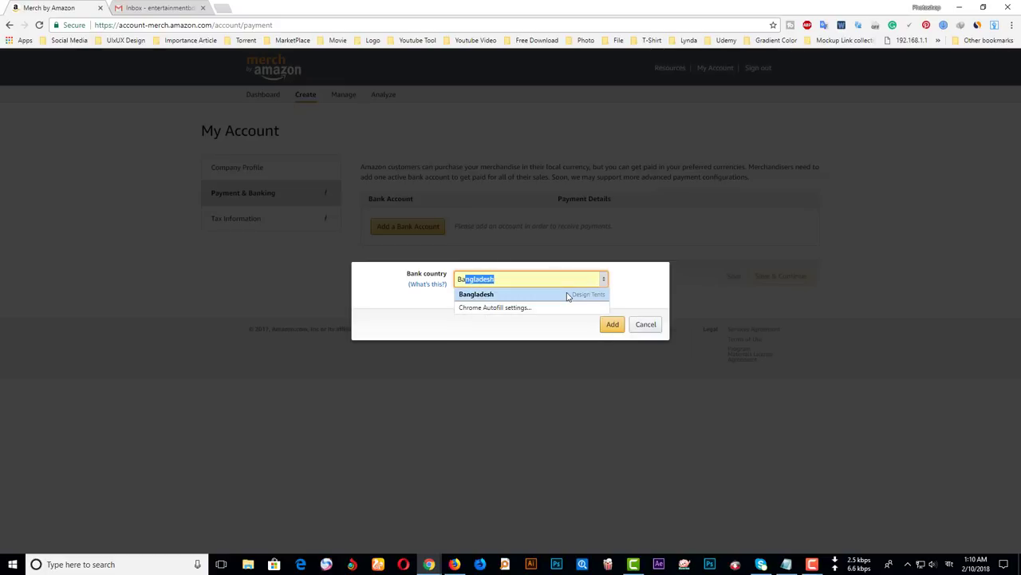
click(568, 294)
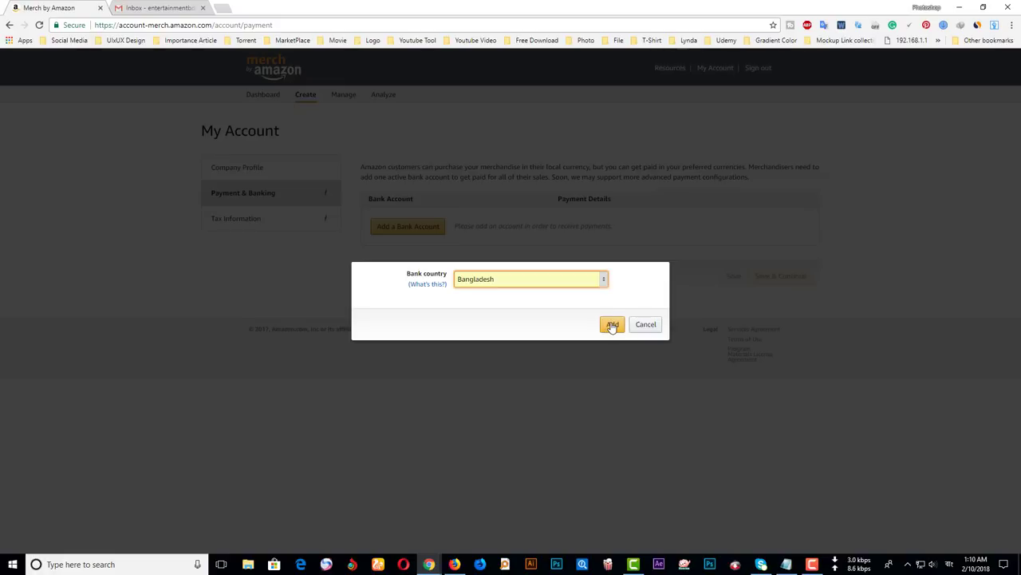
click(612, 326)
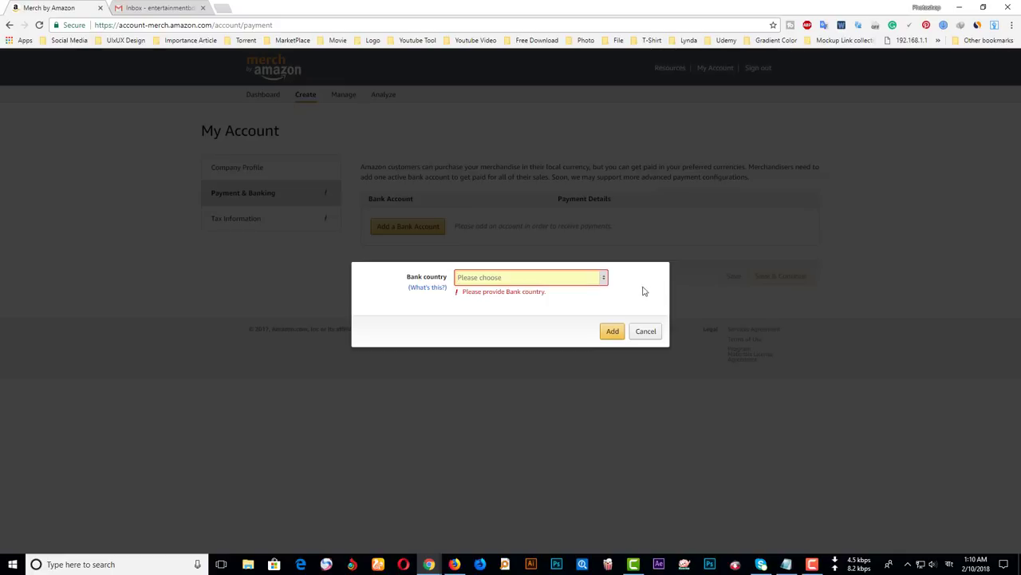
click(603, 277)
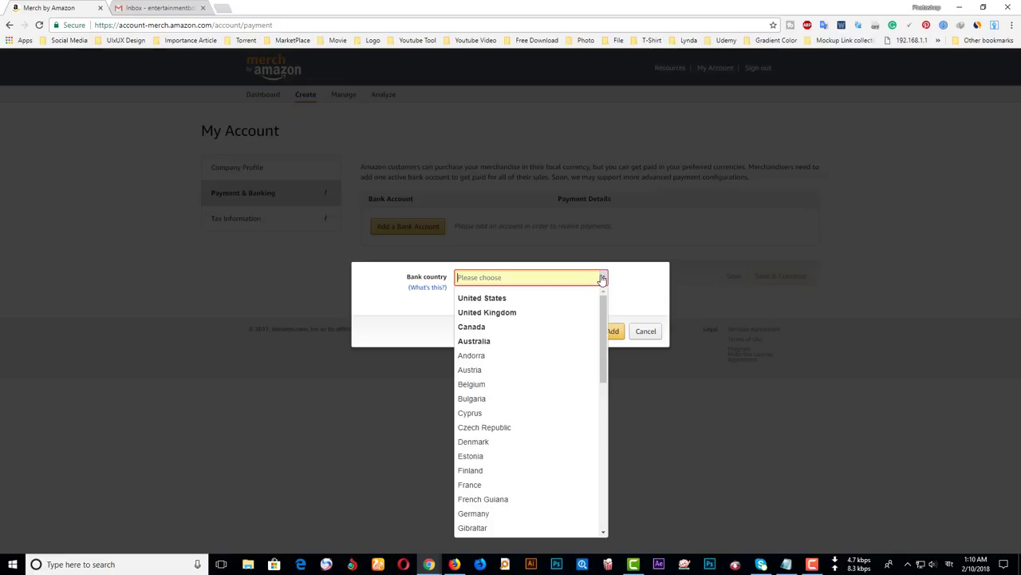
click(517, 302)
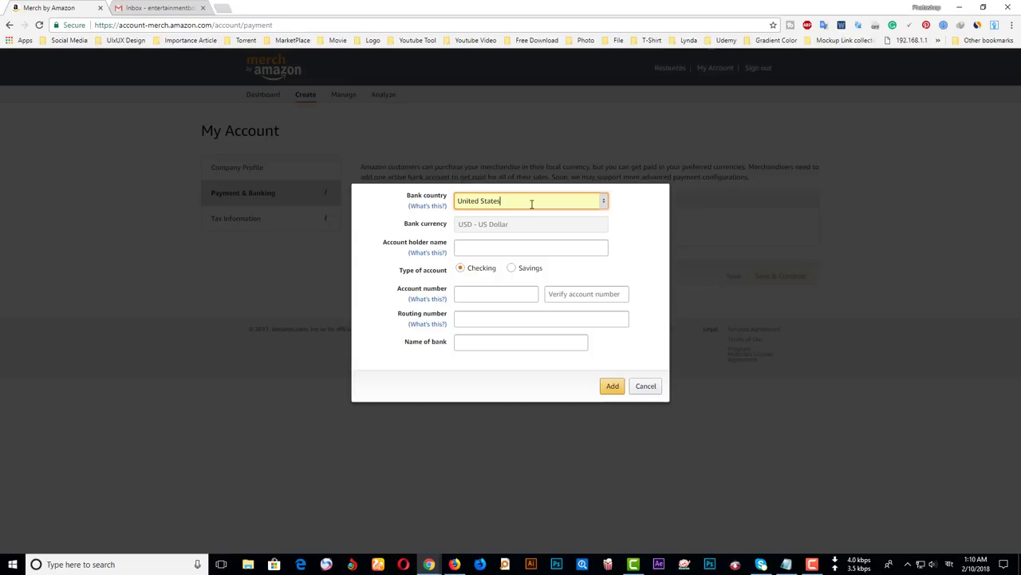
- Enter the account holder's name and bring up the Payoneer account page
click(464, 249)
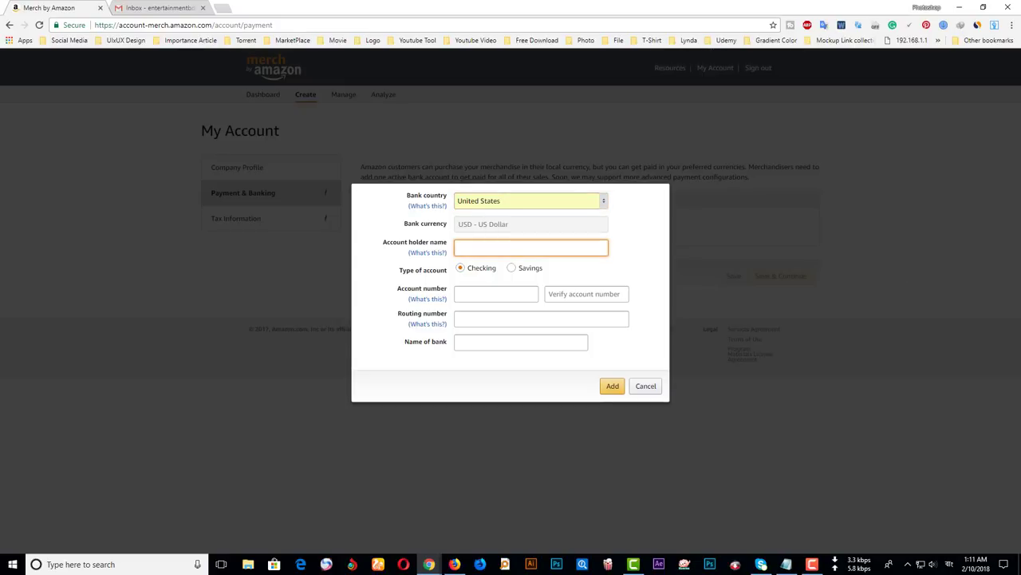
key(Return)
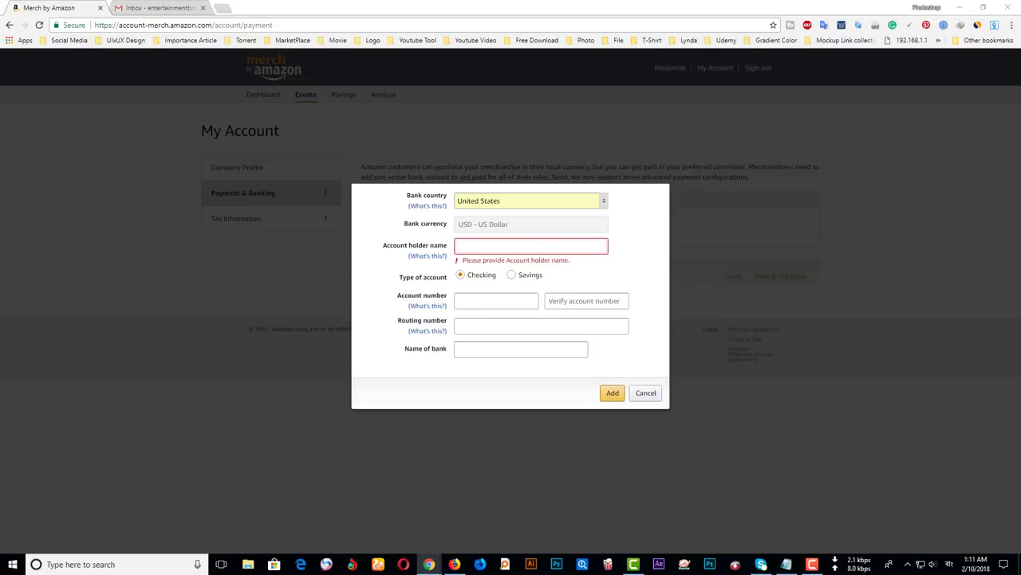
click(485, 245)
text(Md F)
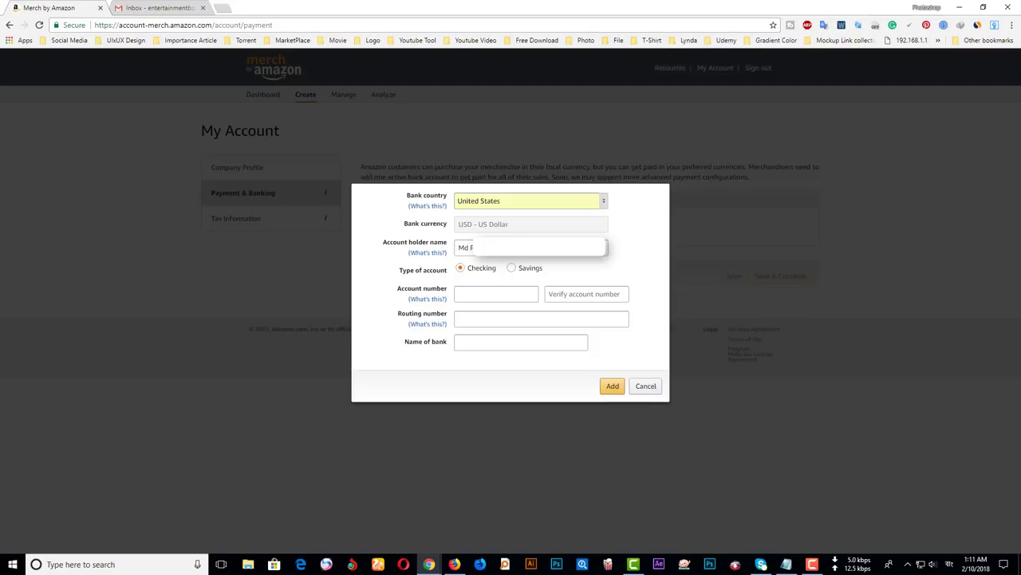
click(487, 295)
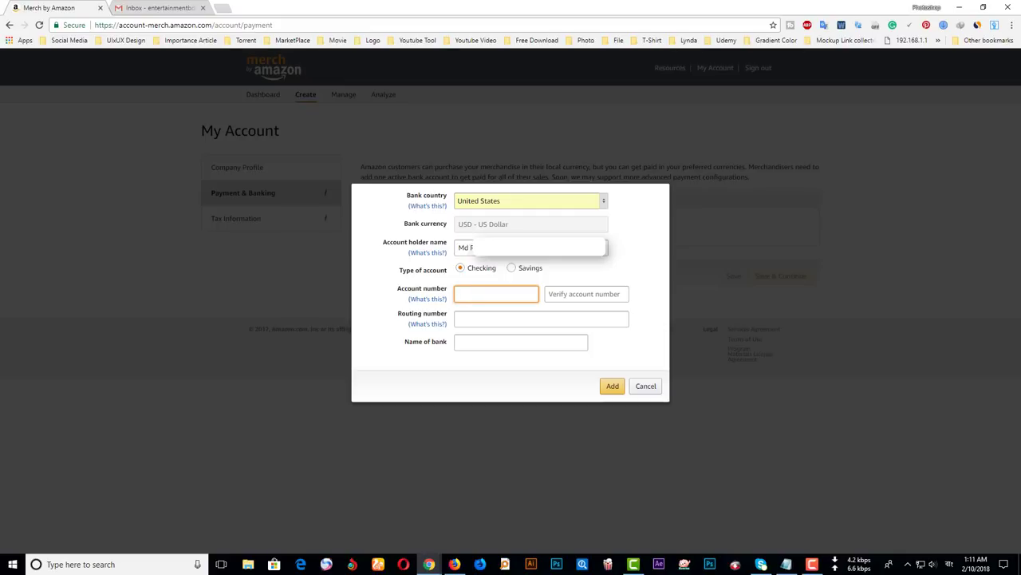
key(alt+Tab)
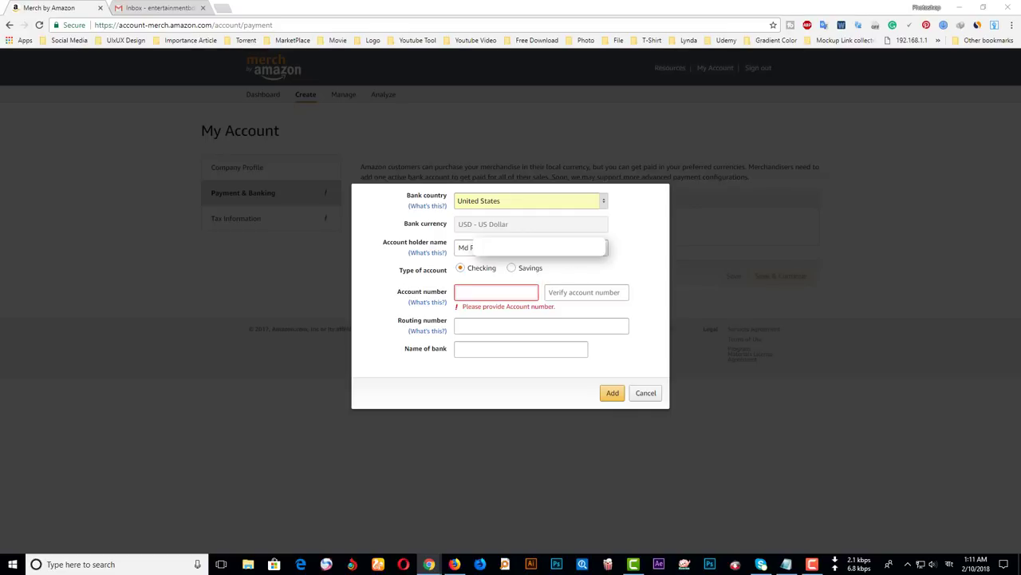
key(alt+Tab)
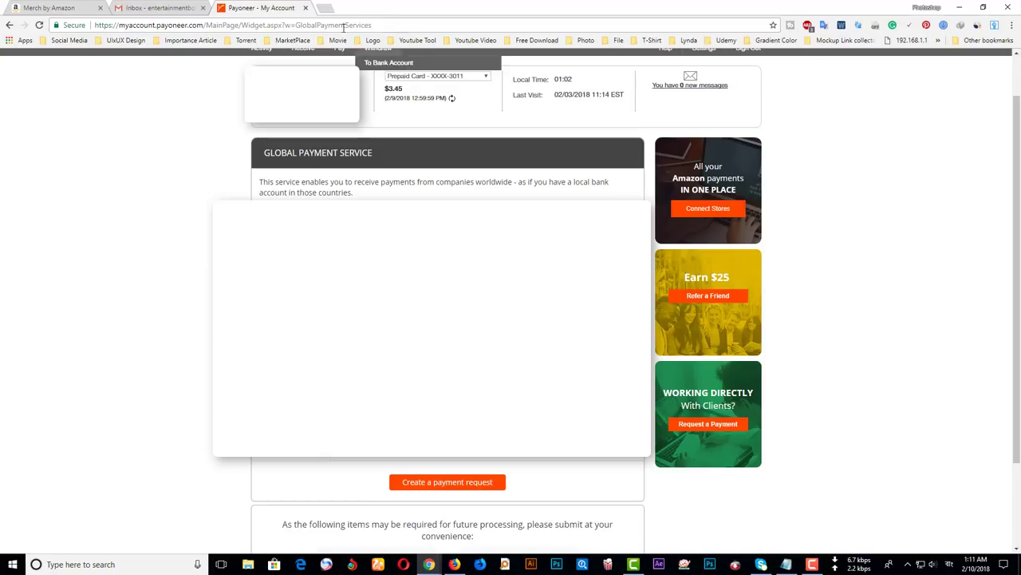
- Copy the Payoneer USD account number and routing (ABA) number, then return to the bank form
scroll(510, 292, up, 2)
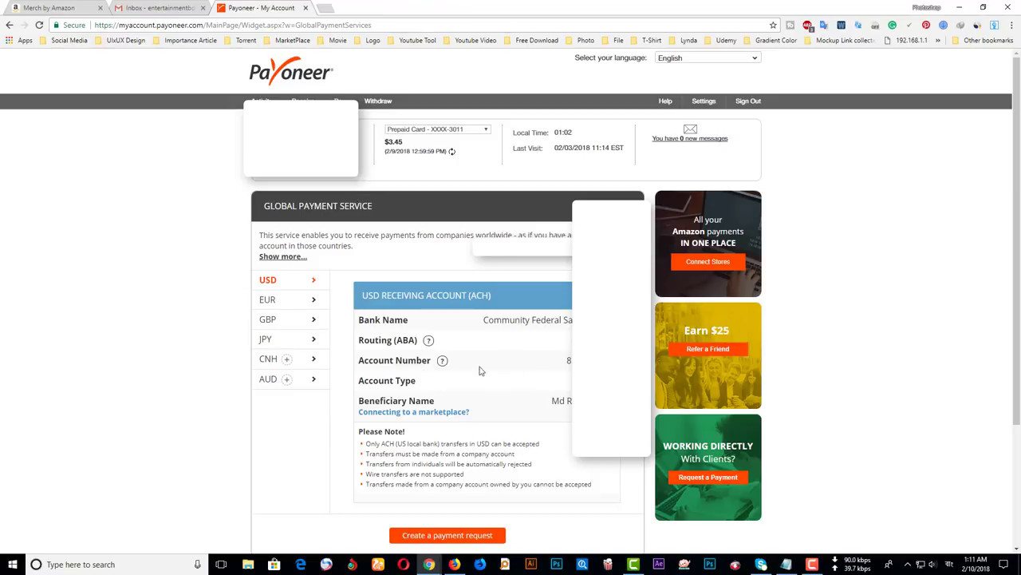
drag(356, 364, 431, 342)
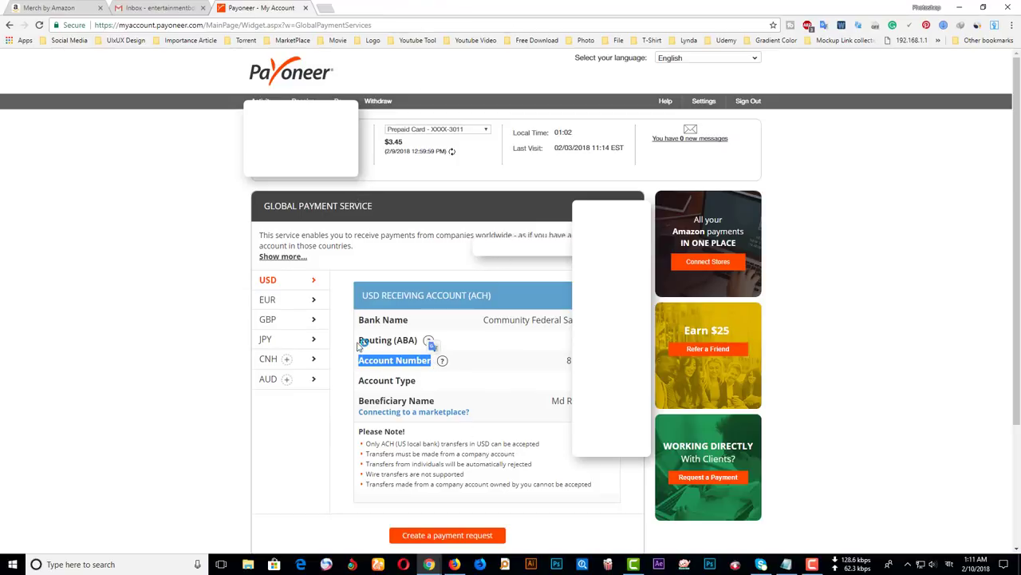
drag(357, 340, 414, 338)
key(alt+Tab)
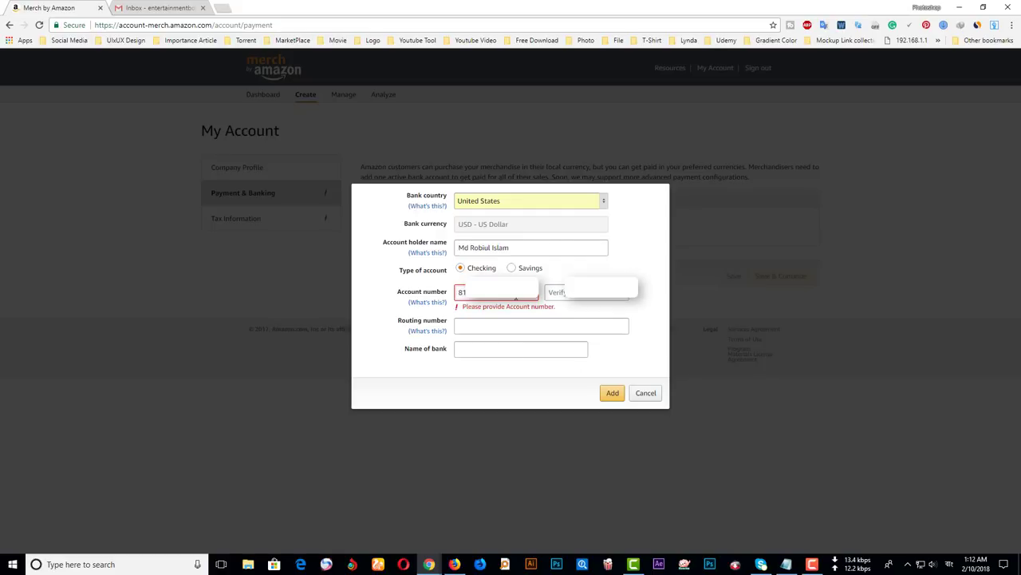
- Re-enter the account number to verify it and paste in the routing number
click(611, 293)
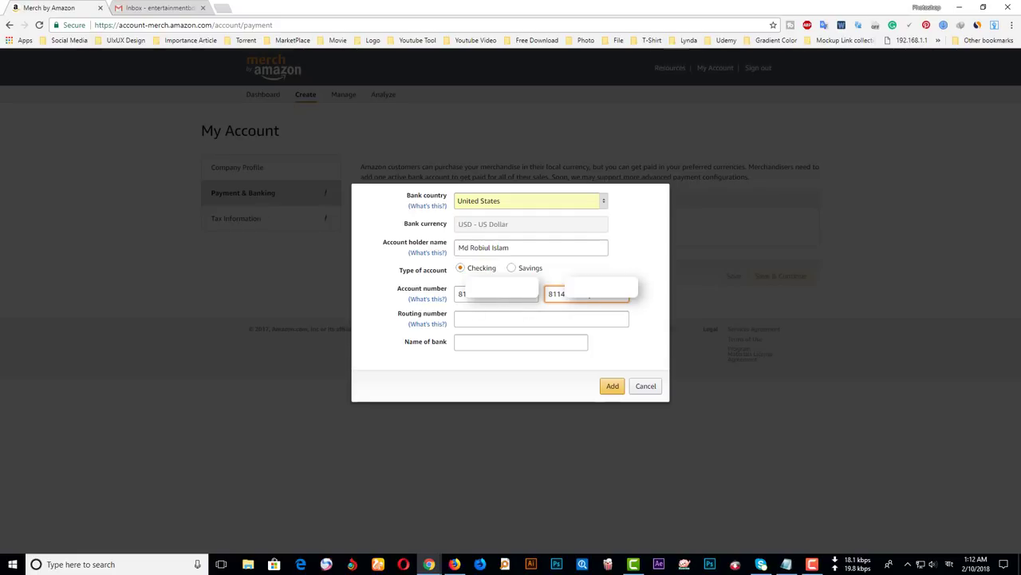
click(497, 320)
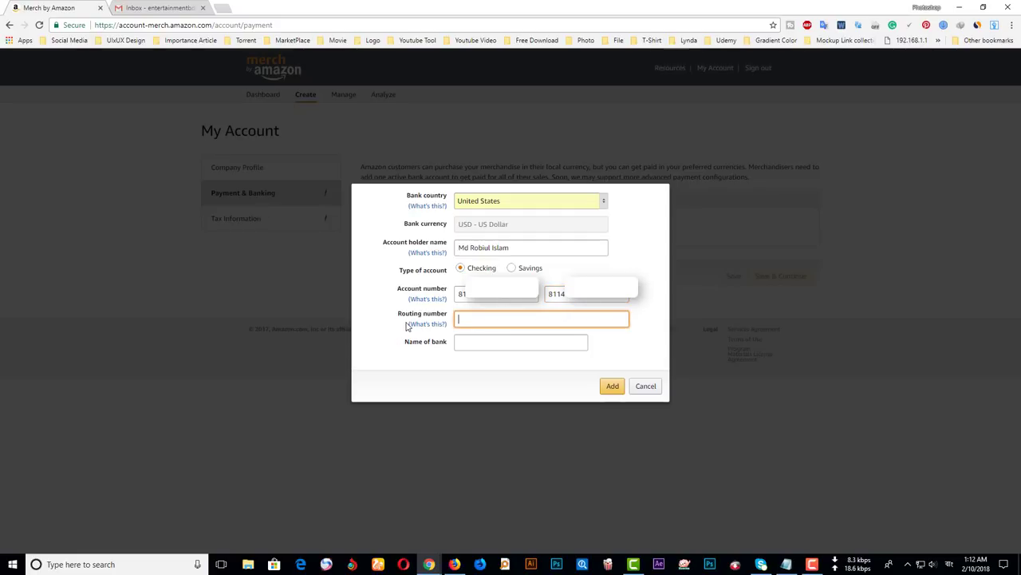
click(427, 323)
key(Escape)
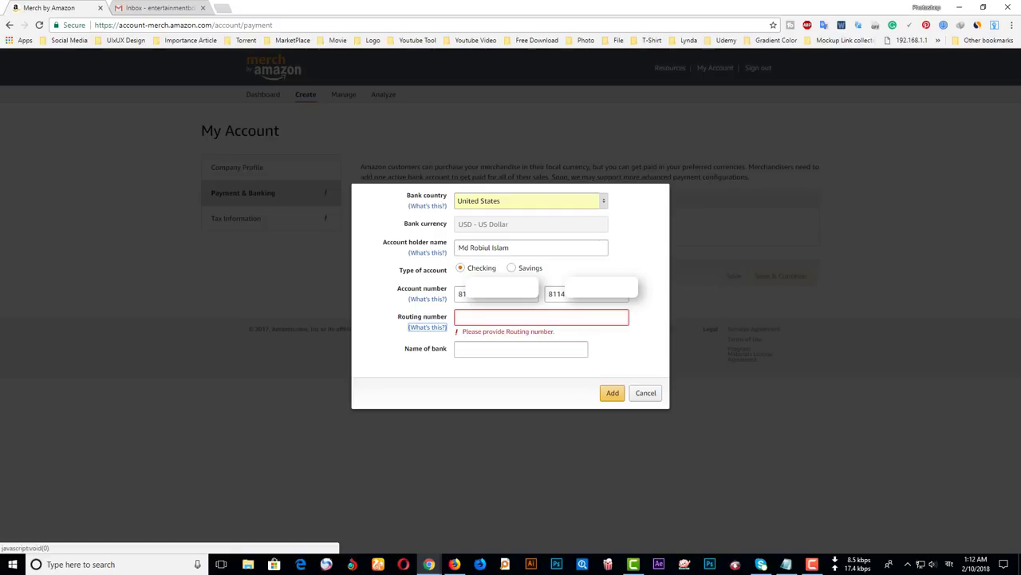
click(532, 313)
key(ctrl+v)
- Set the bank name to Community Federal Savings Bank and add the bank account
click(497, 351)
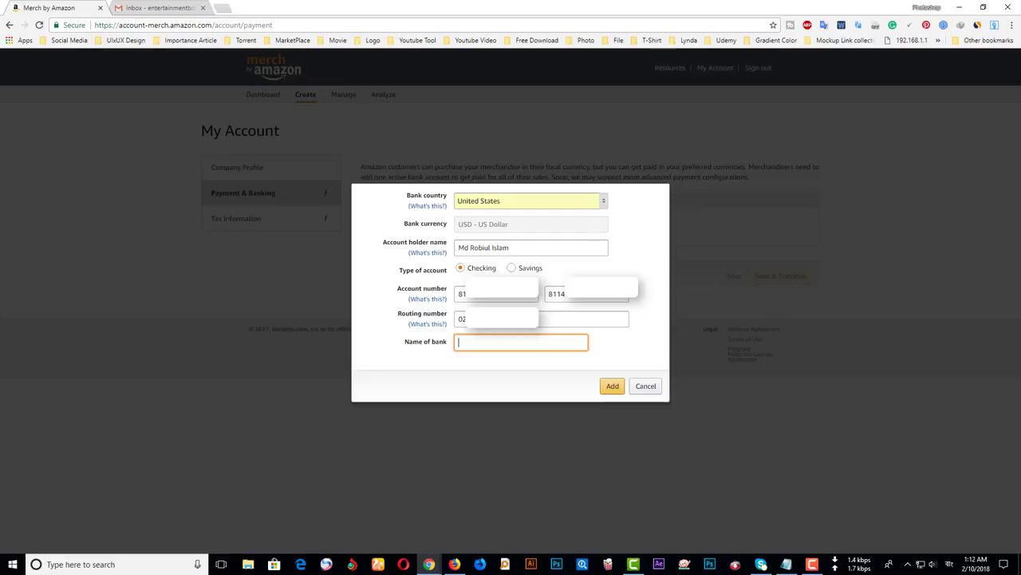
key(Tab)
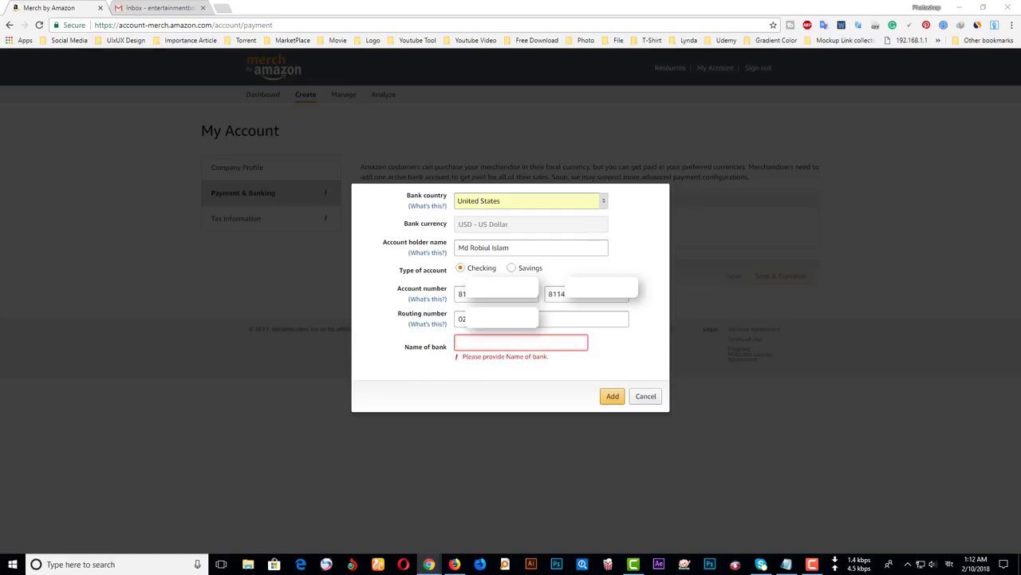
click(493, 343)
text(Community Federal Savings Bank)
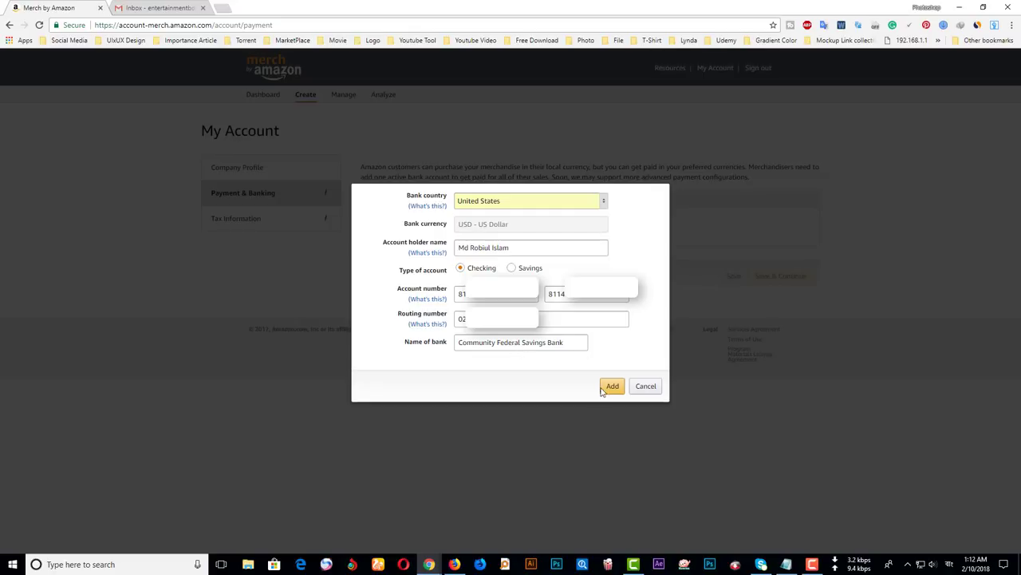
click(612, 386)
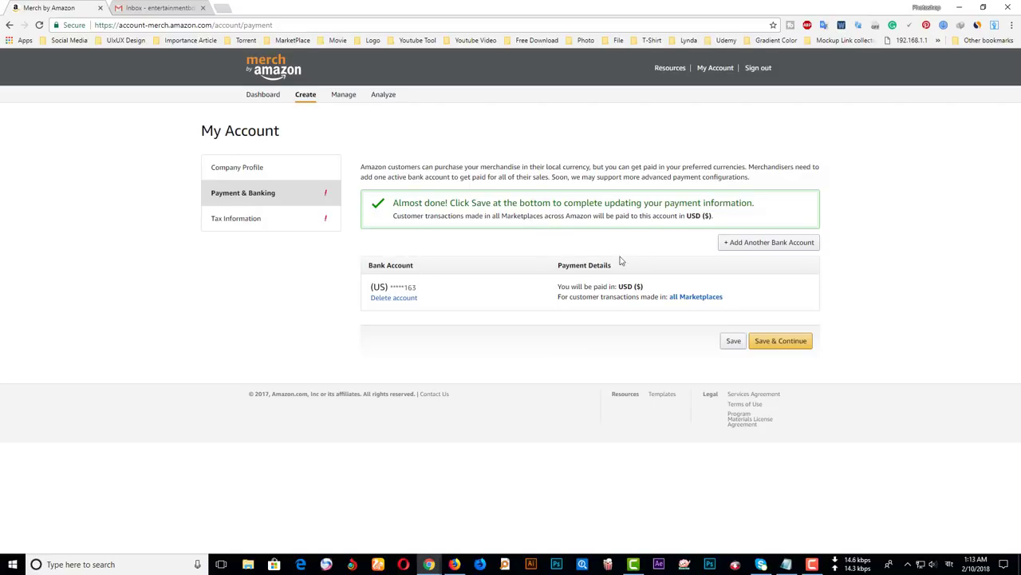
- Save the payment details and start the Tax Information interview
click(787, 341)
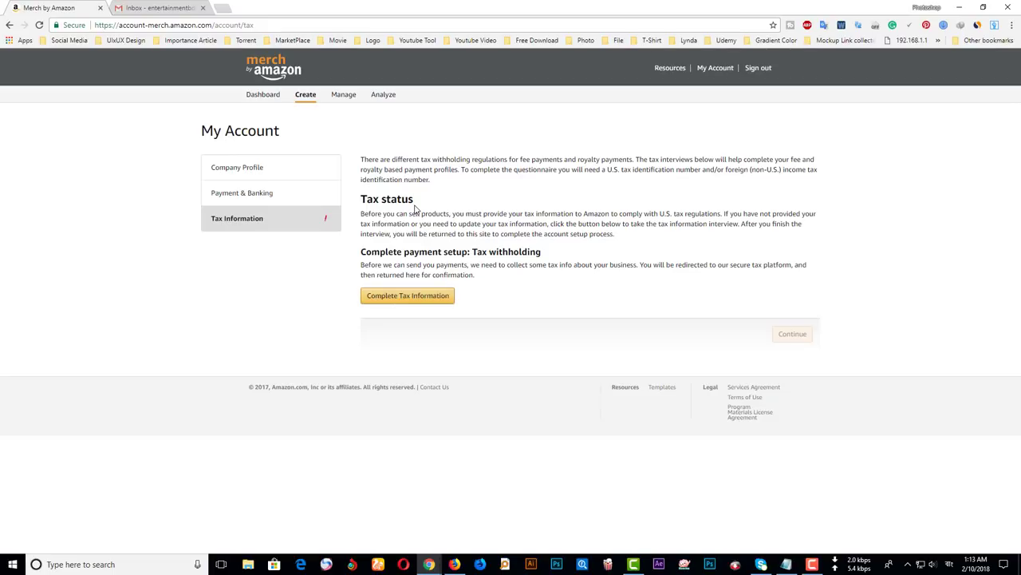
click(417, 300)
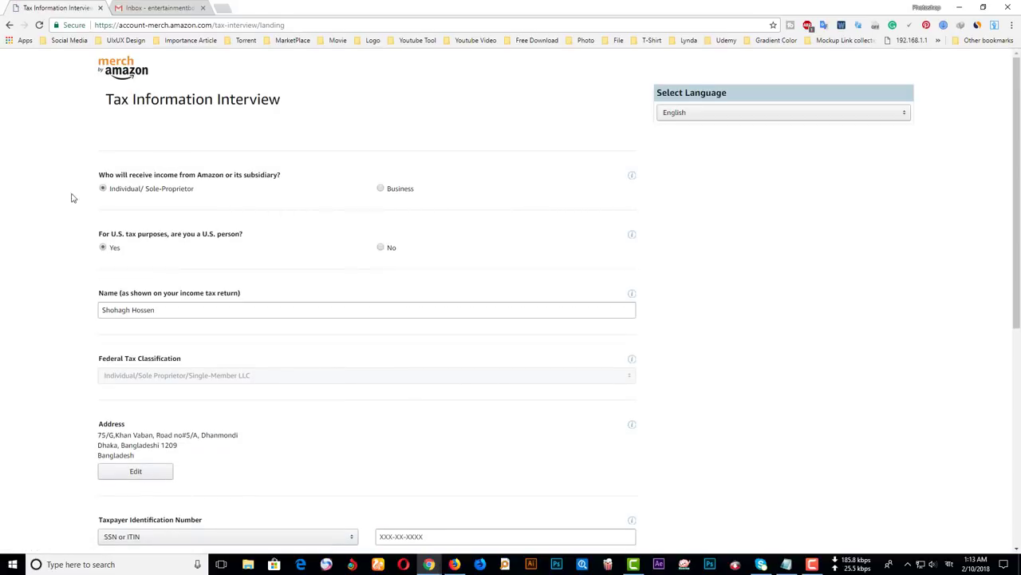
- Declare the payee is not a U.S. person and keep Individual as beneficial owner type
click(381, 248)
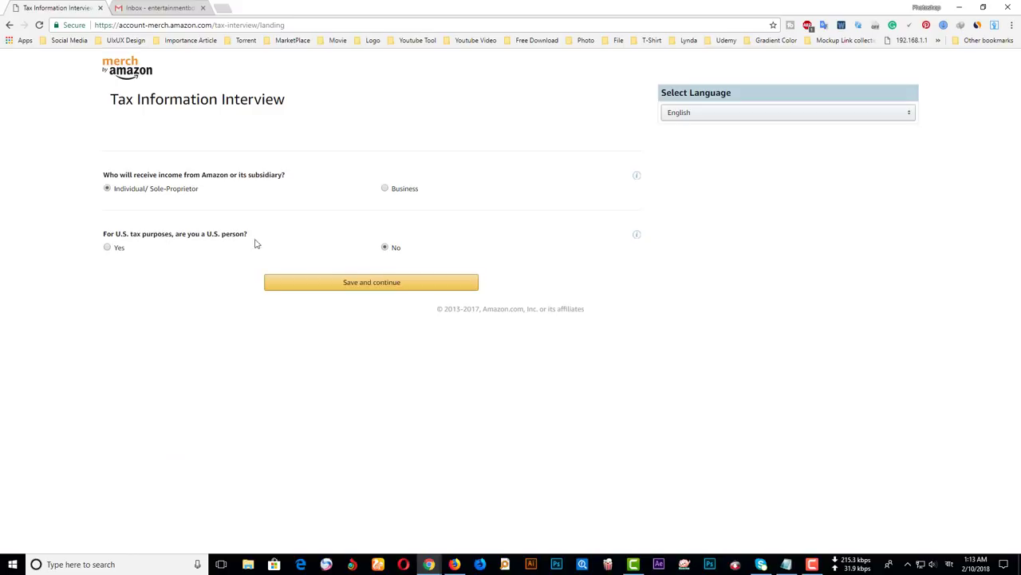
click(371, 284)
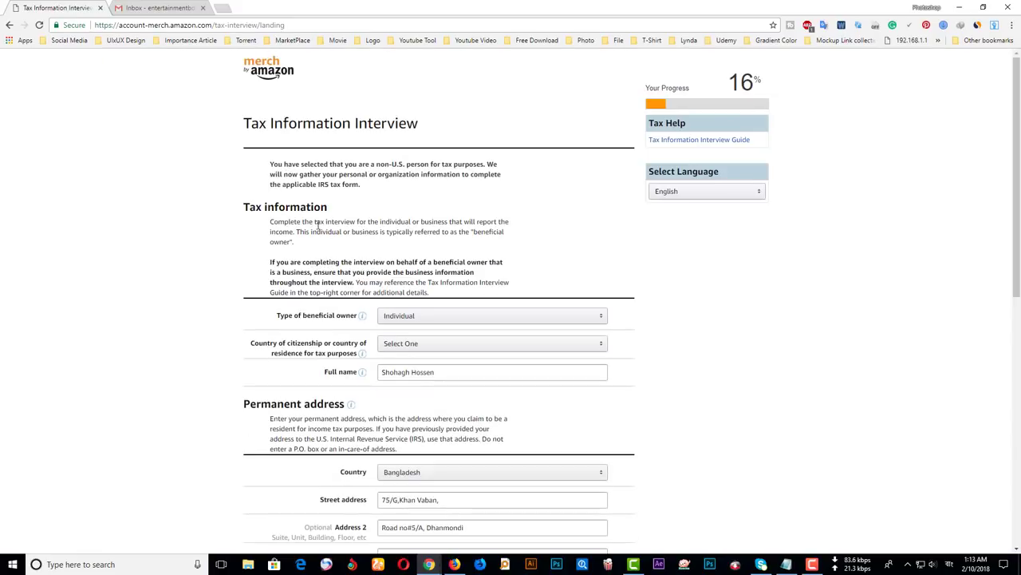
scroll(387, 229, down, 1)
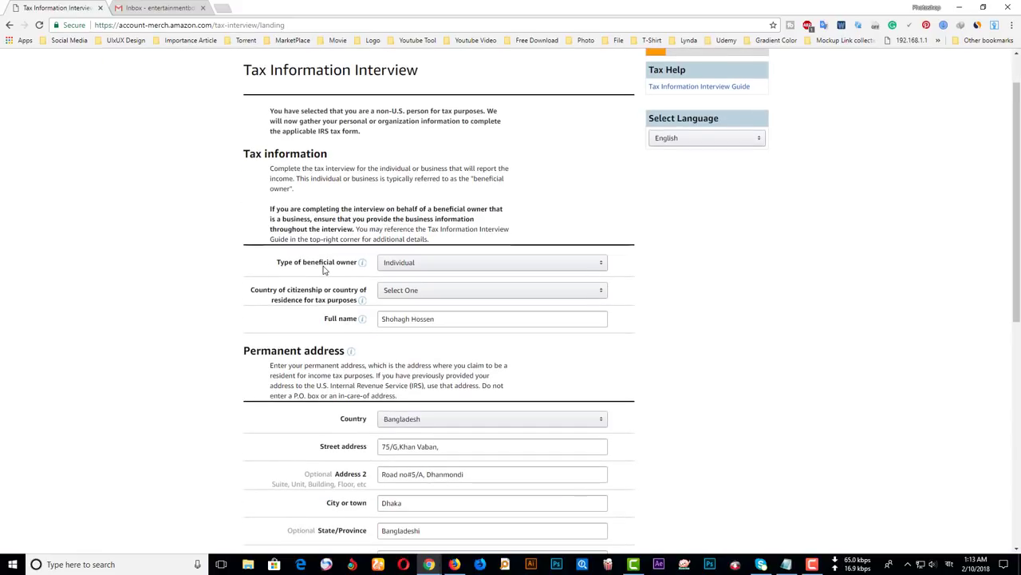
click(436, 271)
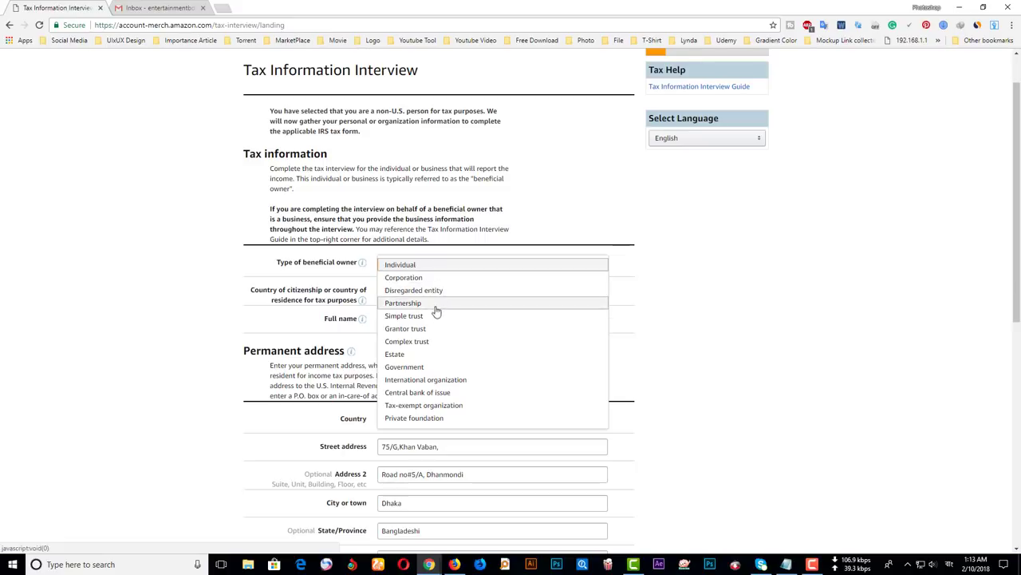
click(444, 266)
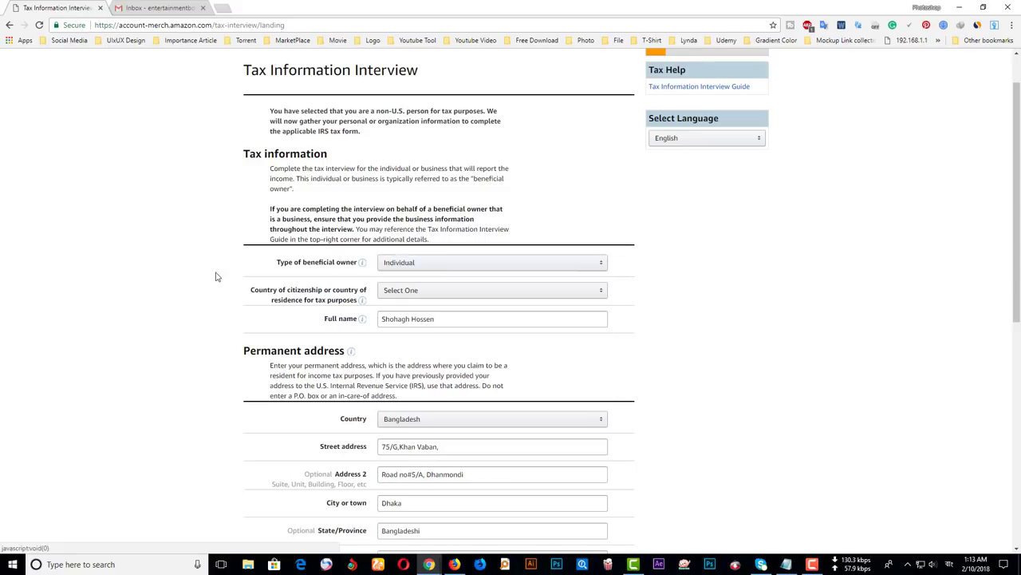
- Set the country of citizenship to Bangladesh
click(405, 290)
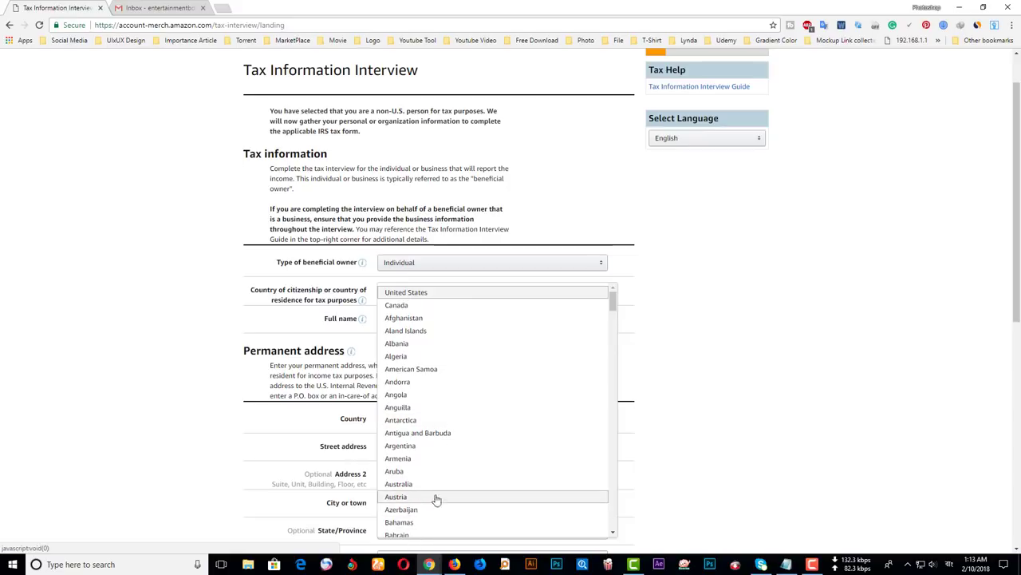
scroll(439, 482, down, 2)
click(429, 441)
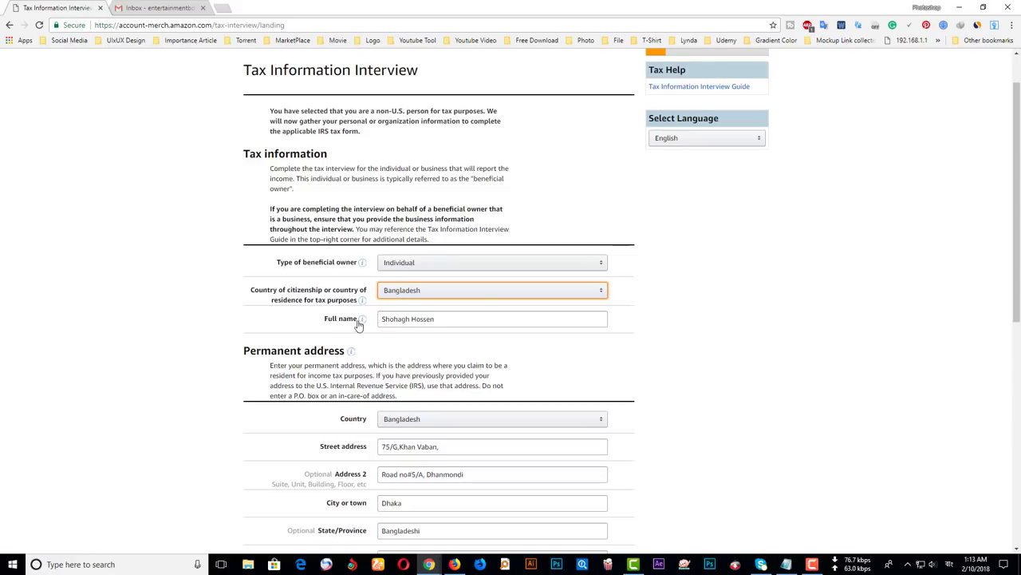
click(447, 322)
- Set the mailing address to 'Same as permanent address'
scroll(448, 322, down, 1)
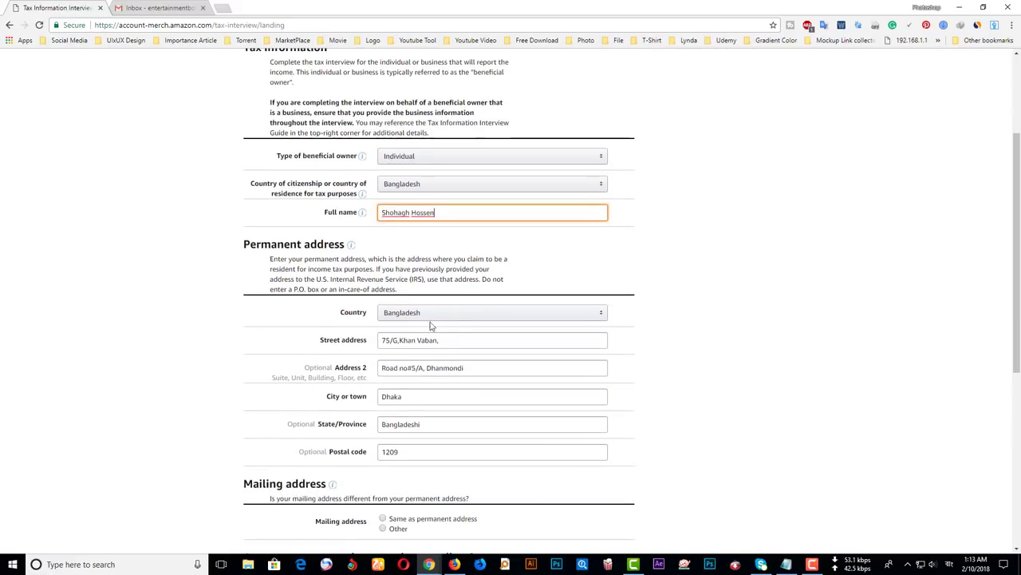
scroll(489, 361, down, 2)
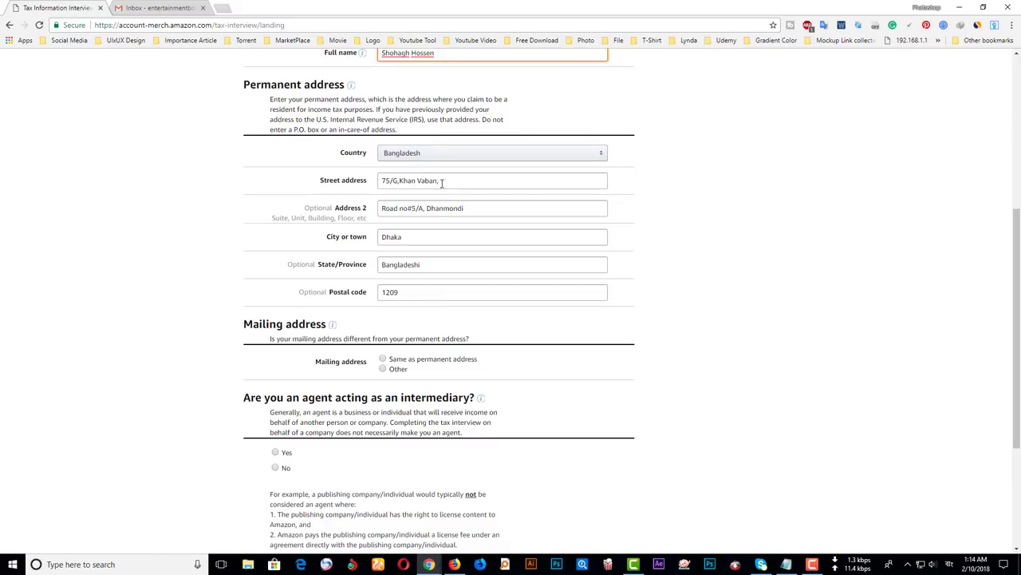
click(399, 369)
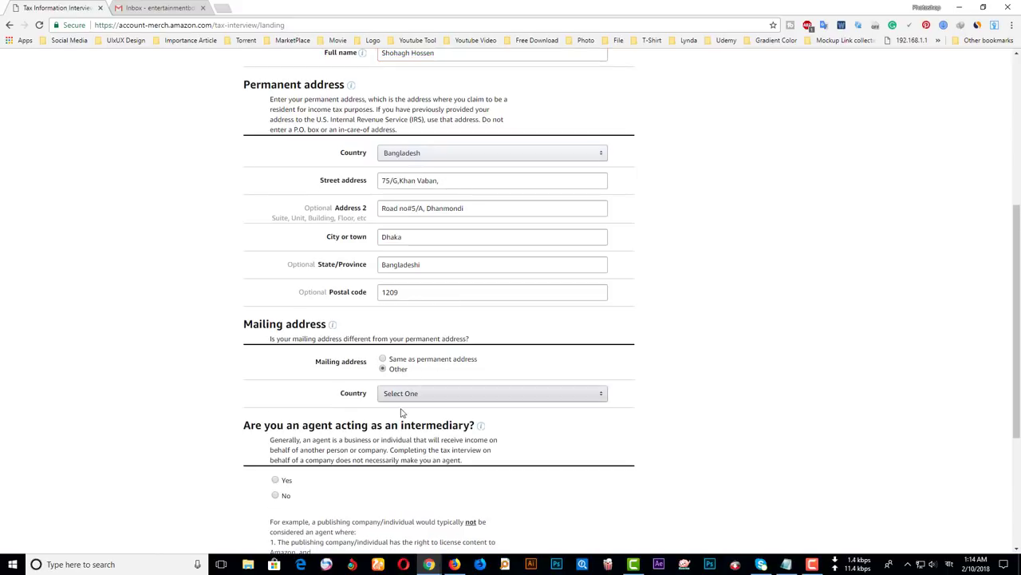
click(412, 393)
key(Escape)
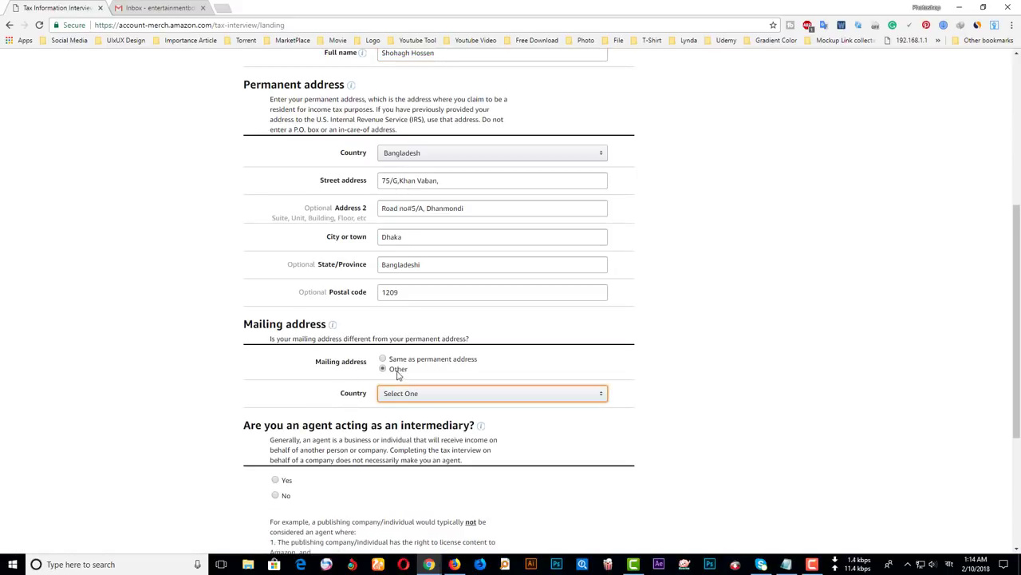
click(399, 360)
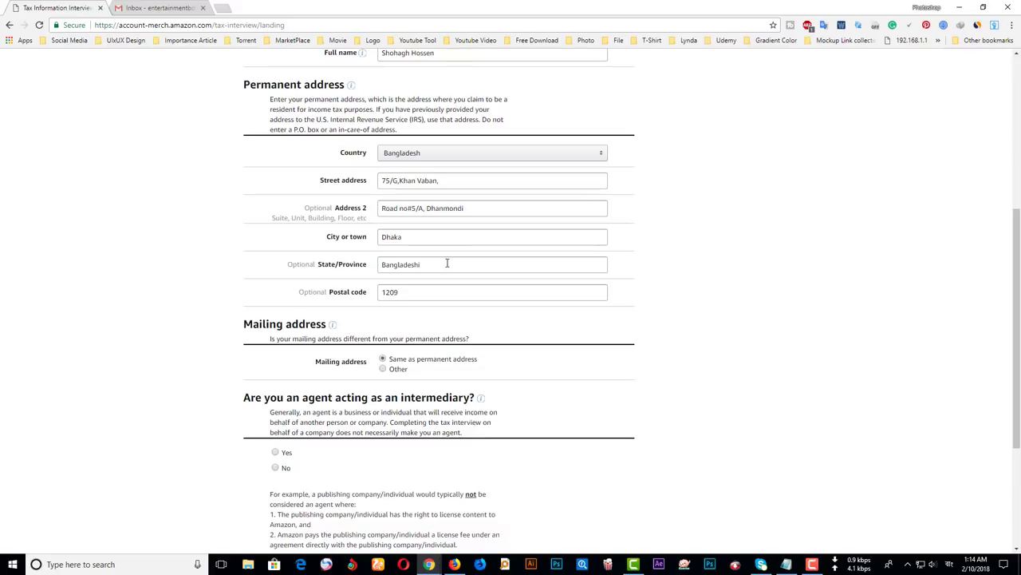
scroll(439, 259, down, 2)
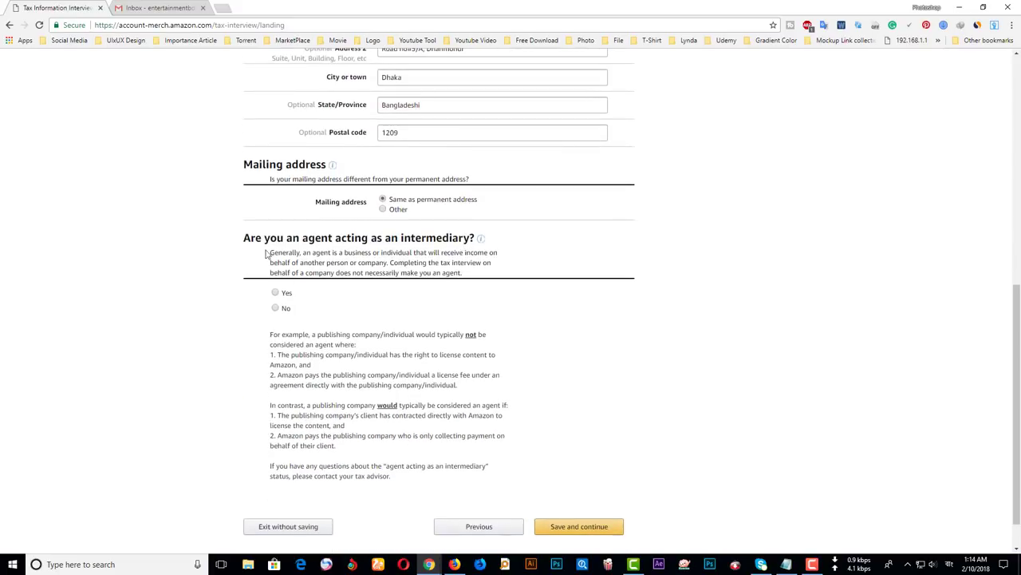
- Answer No to acting as an agent or intermediary
drag(244, 238, 413, 238)
click(317, 238)
drag(369, 238, 454, 237)
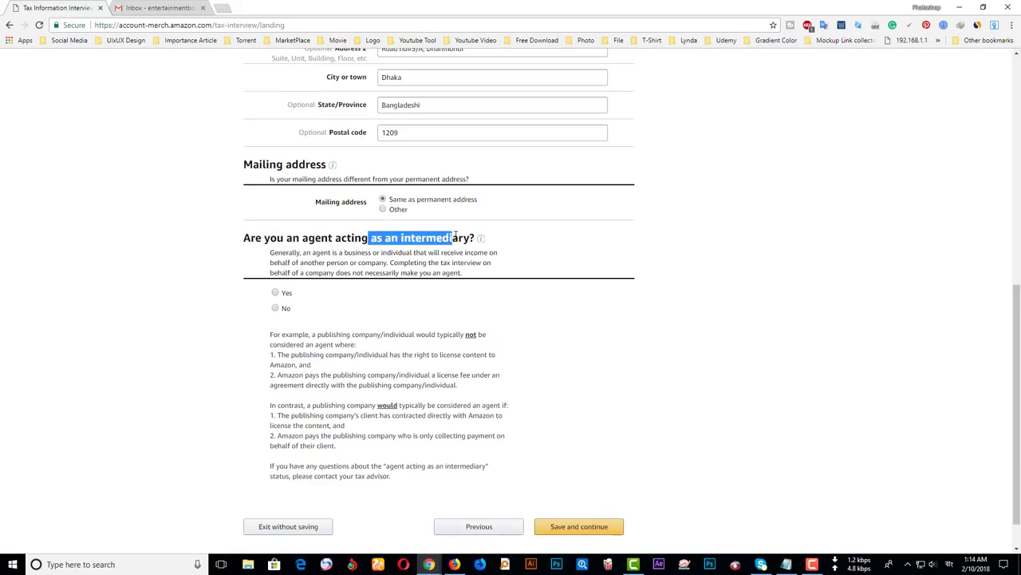
click(285, 308)
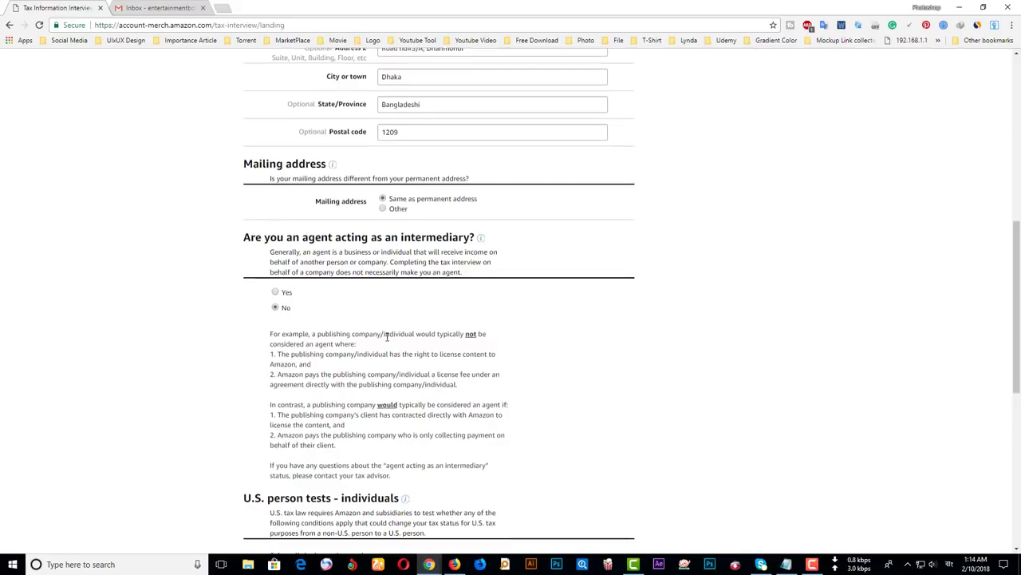
scroll(399, 335, down, 1)
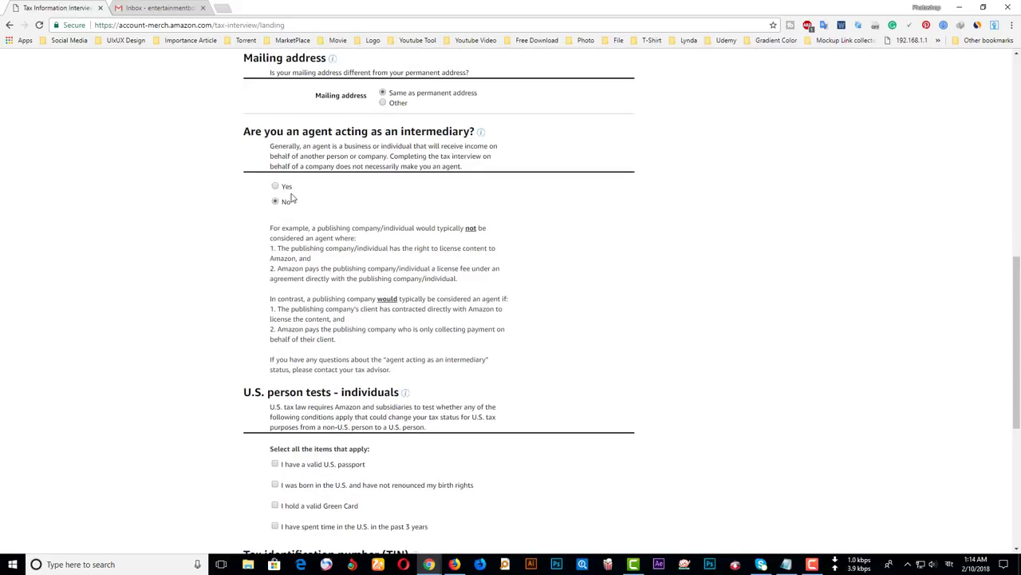
scroll(296, 196, down, 2)
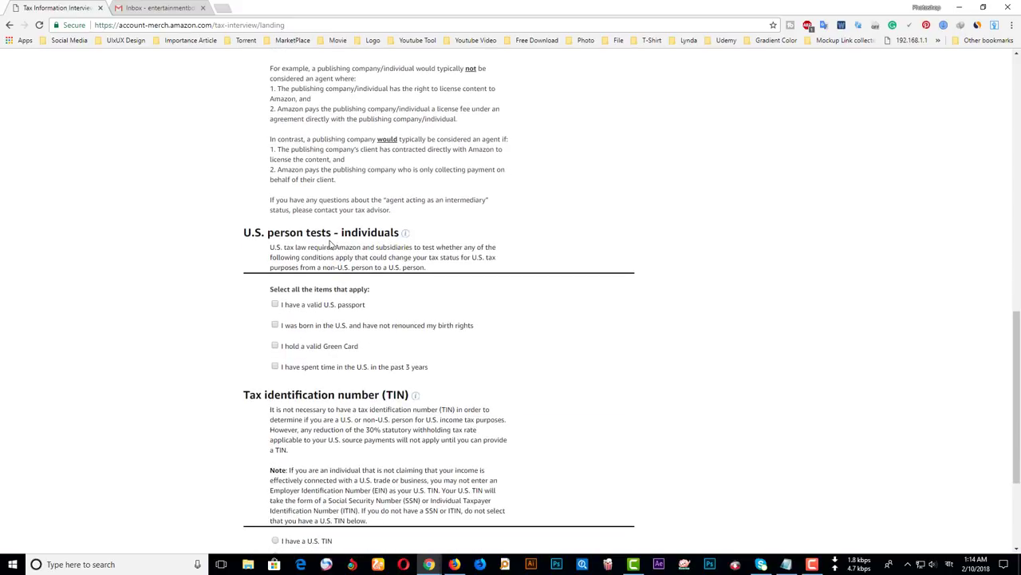
- Leave the U.S. person tests unchecked, declare a foreign income tax ID number, and save
drag(242, 232, 412, 234)
click(207, 247)
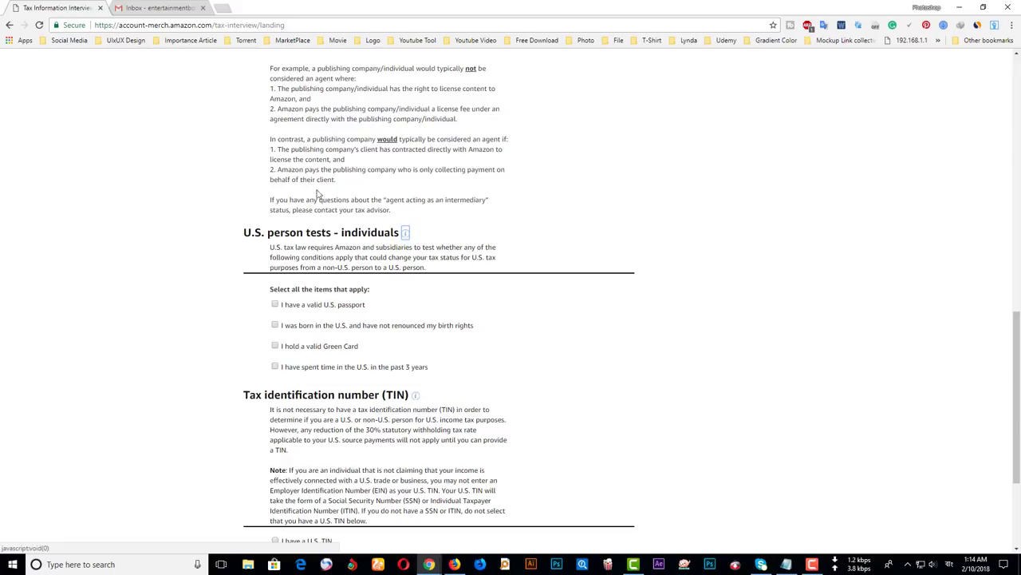
scroll(239, 167, down, 1)
scroll(349, 395, down, 2)
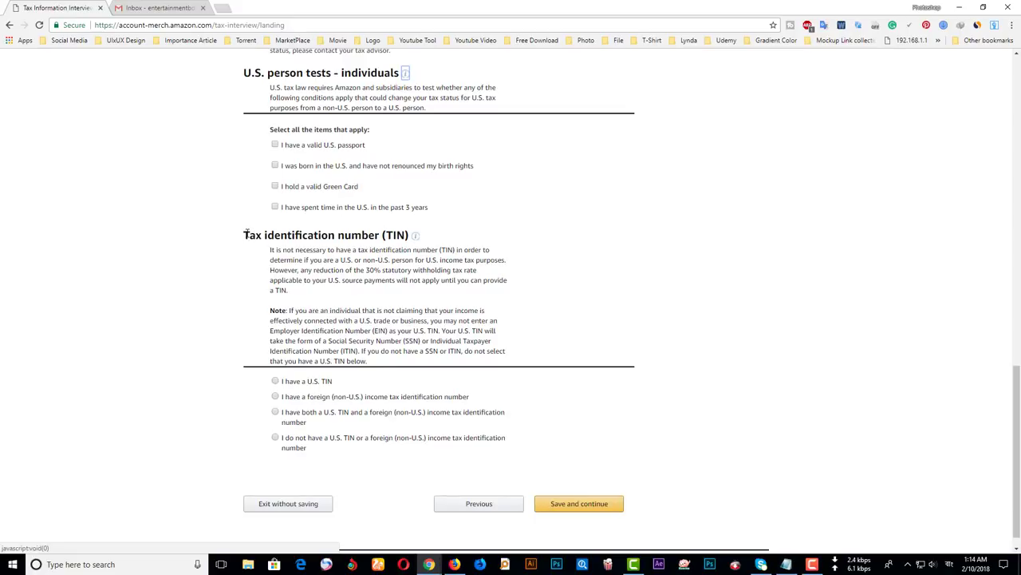
drag(246, 234, 415, 235)
click(355, 268)
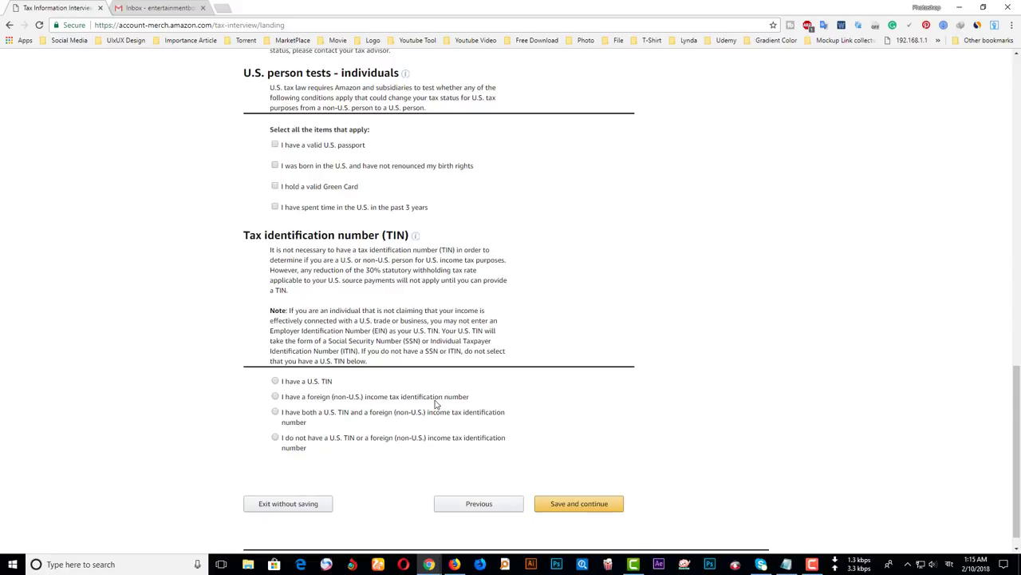
click(302, 398)
drag(273, 397, 503, 403)
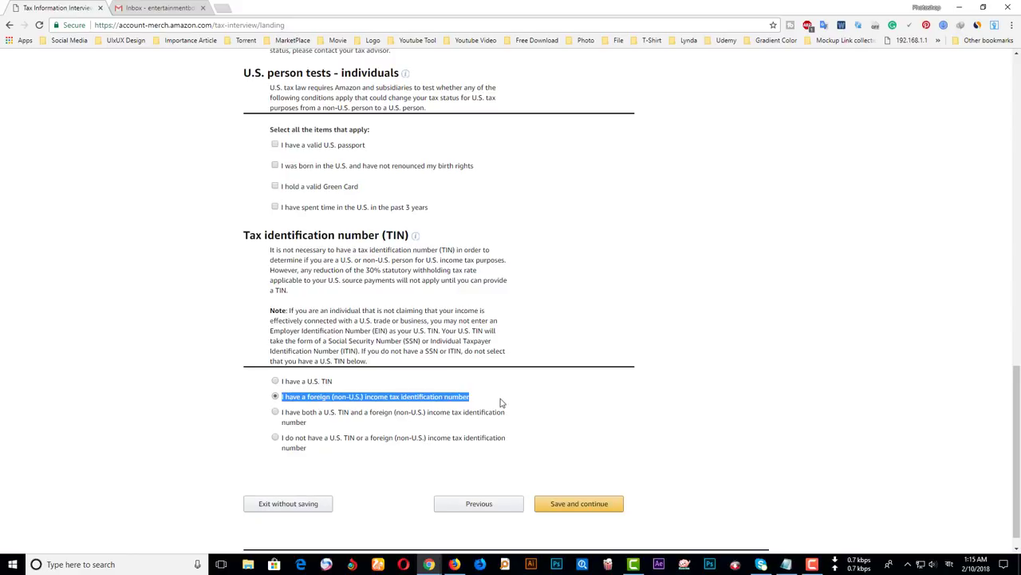
click(578, 504)
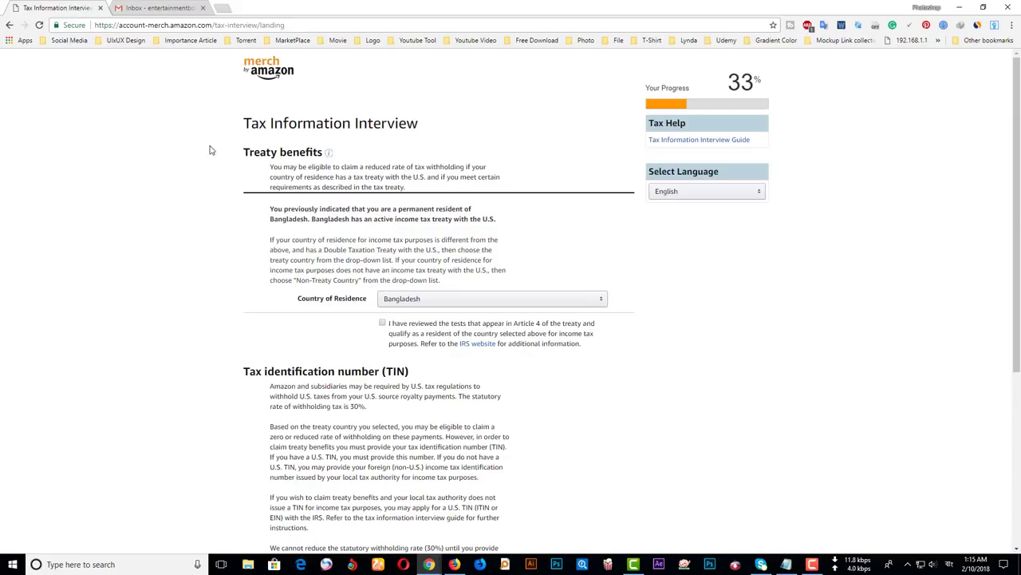
- Set the Country of Residence to Bangladesh
drag(242, 123, 451, 119)
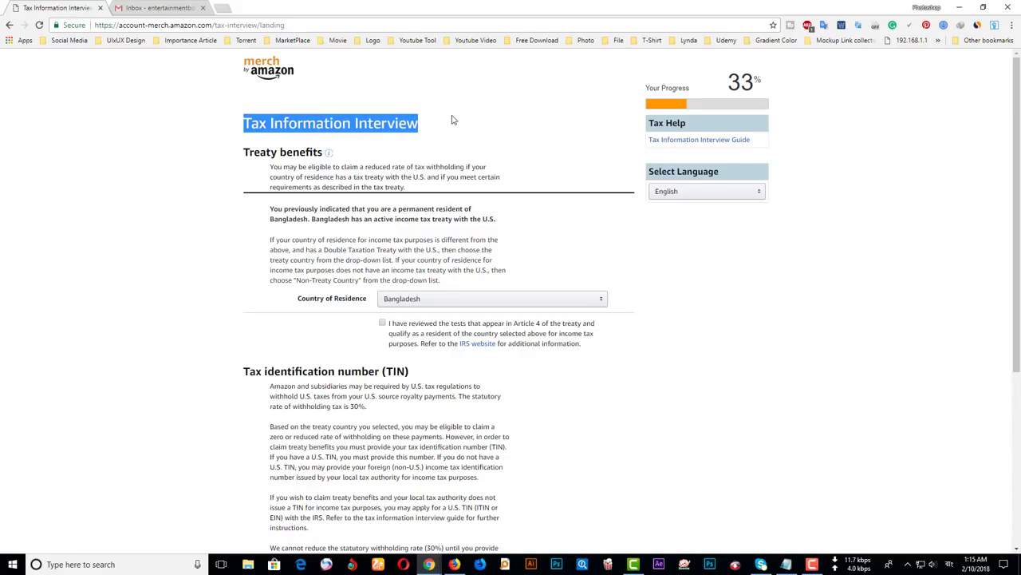
click(460, 164)
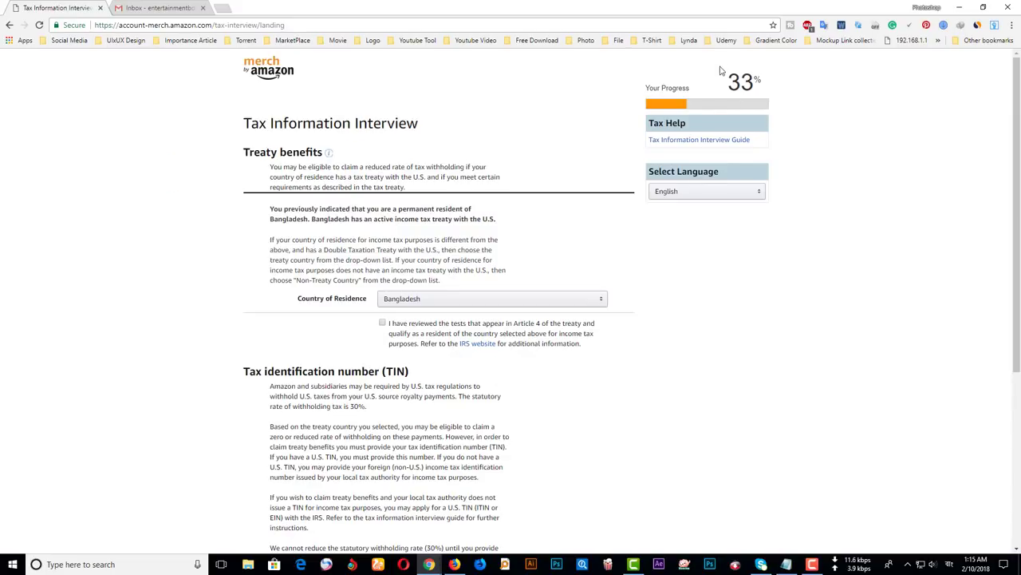
click(440, 303)
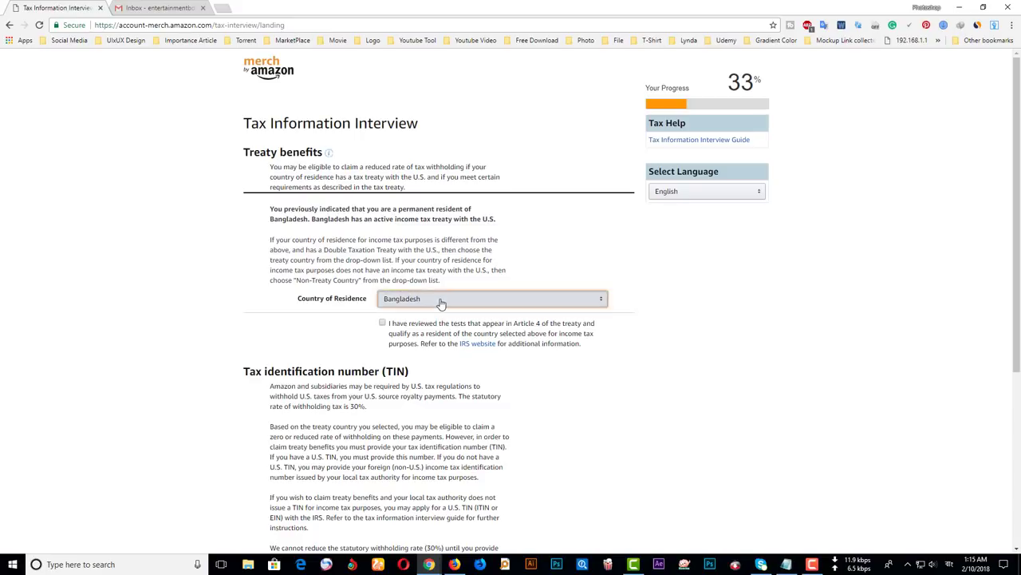
click(440, 299)
click(408, 300)
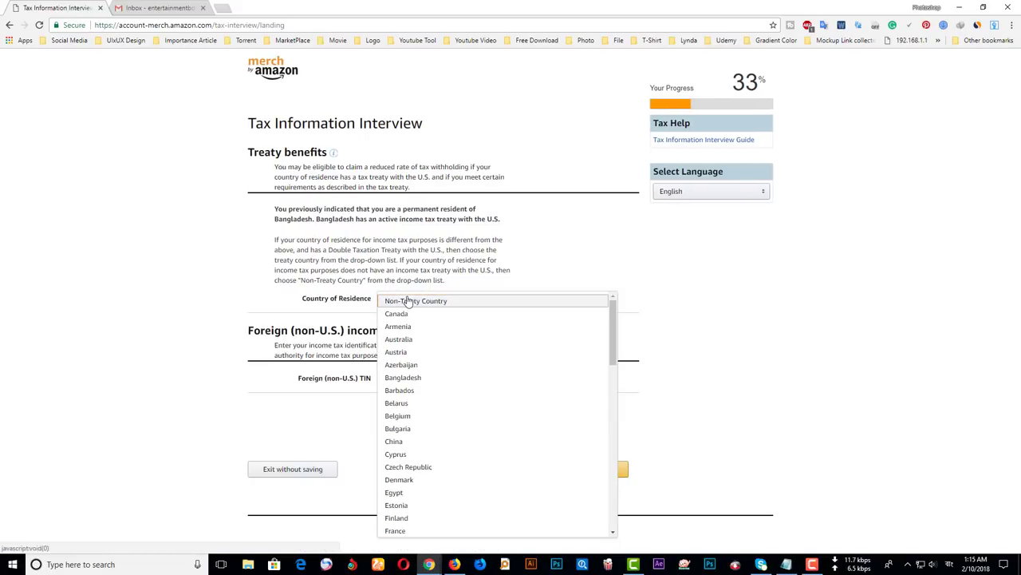
click(408, 378)
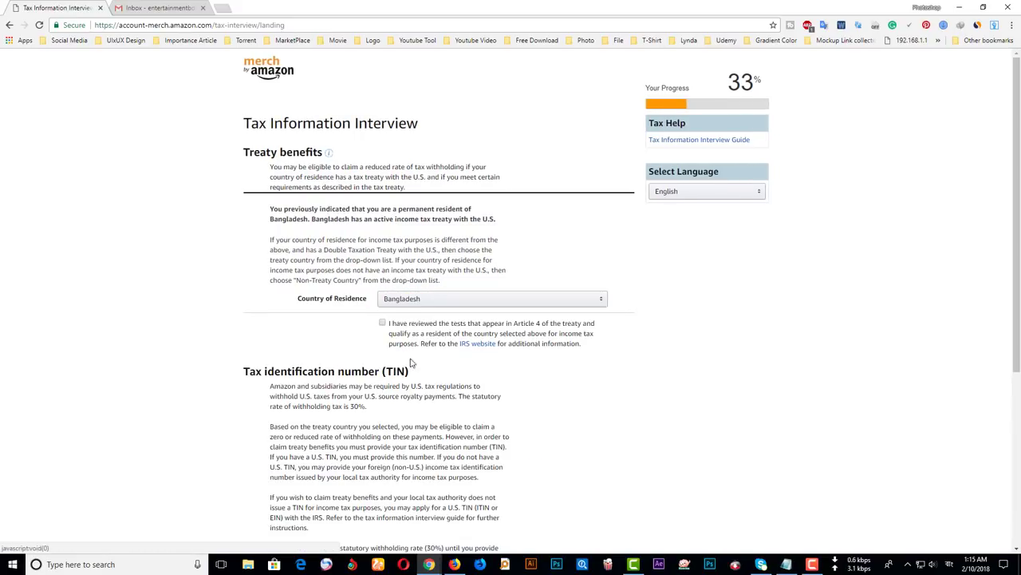
- Confirm review of the Article 4 treaty tests and focus the Foreign (non-U.S.) TIN field
click(381, 324)
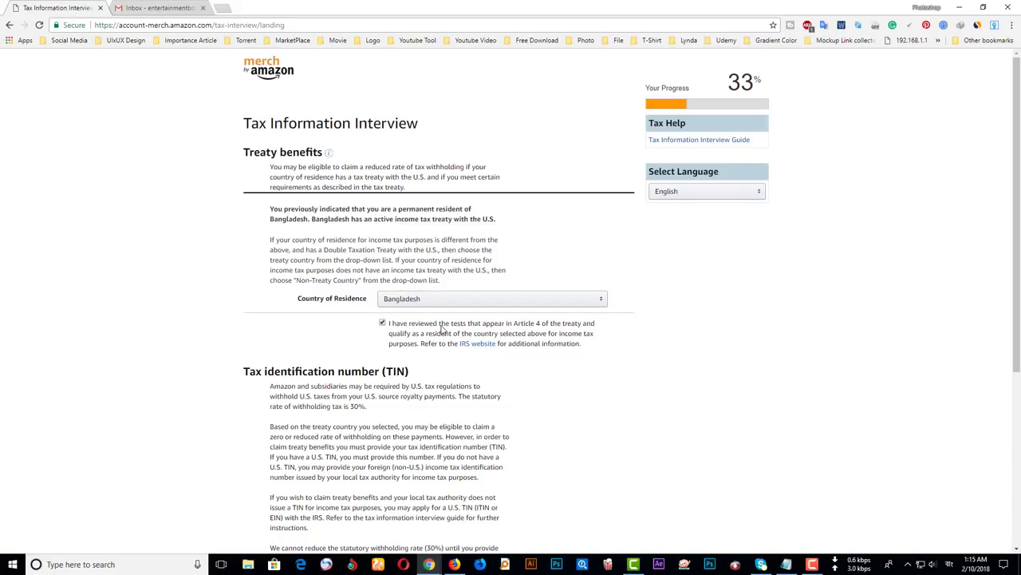
scroll(585, 346, down, 4)
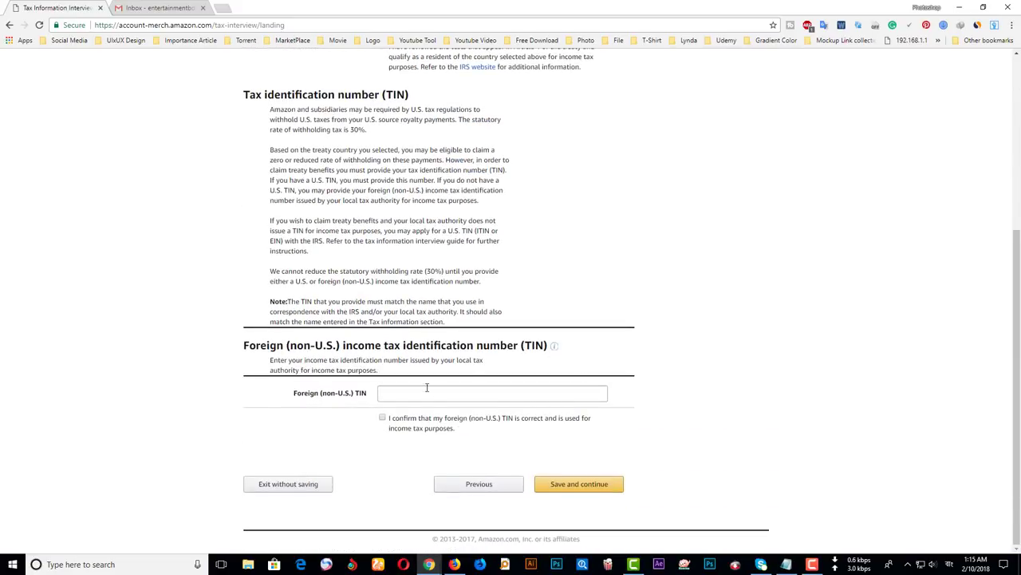
click(427, 388)
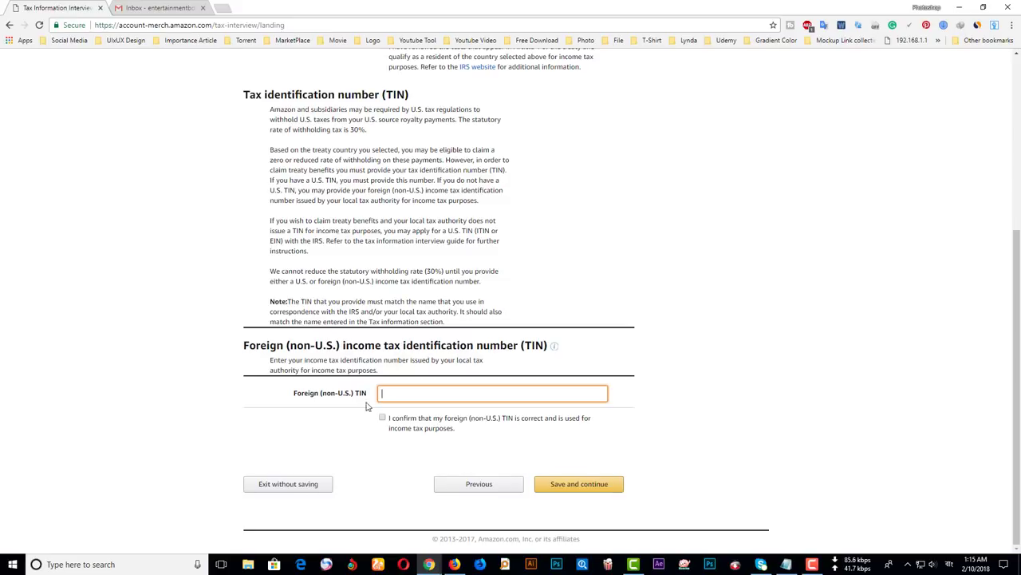
- Paste the foreign TIN and correct its last digits
click(496, 481)
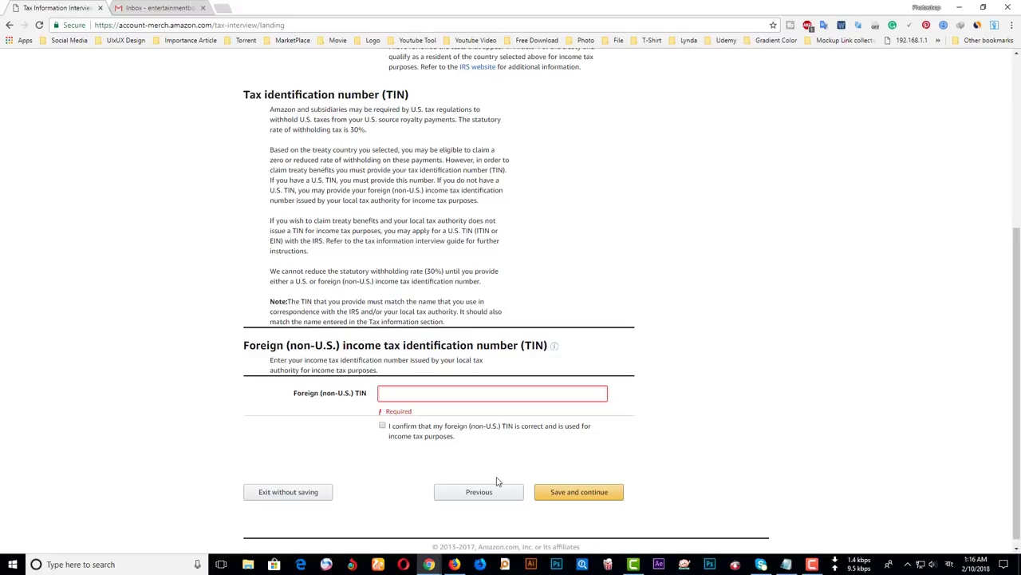
key(ctrl+v)
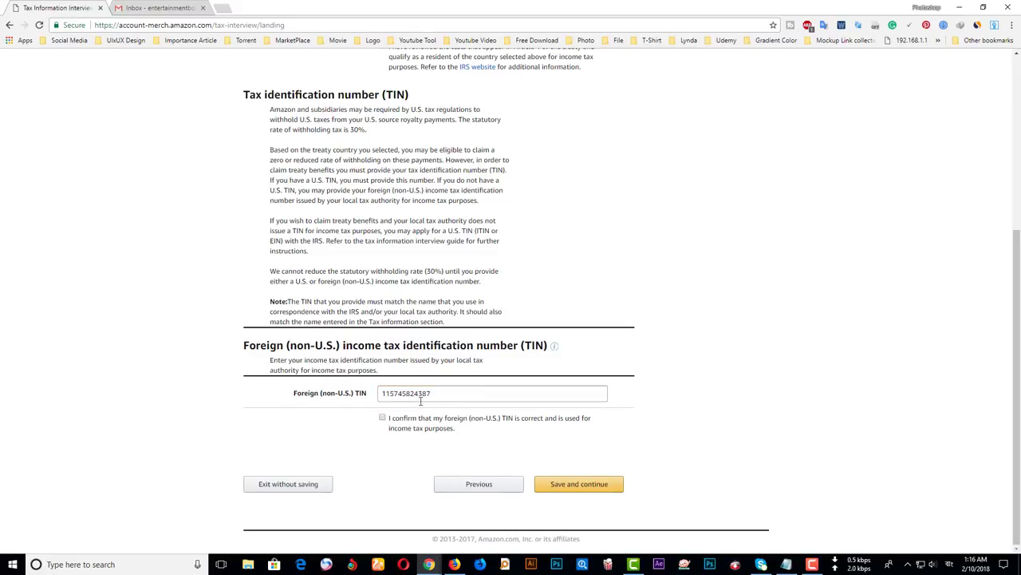
double_click(455, 393)
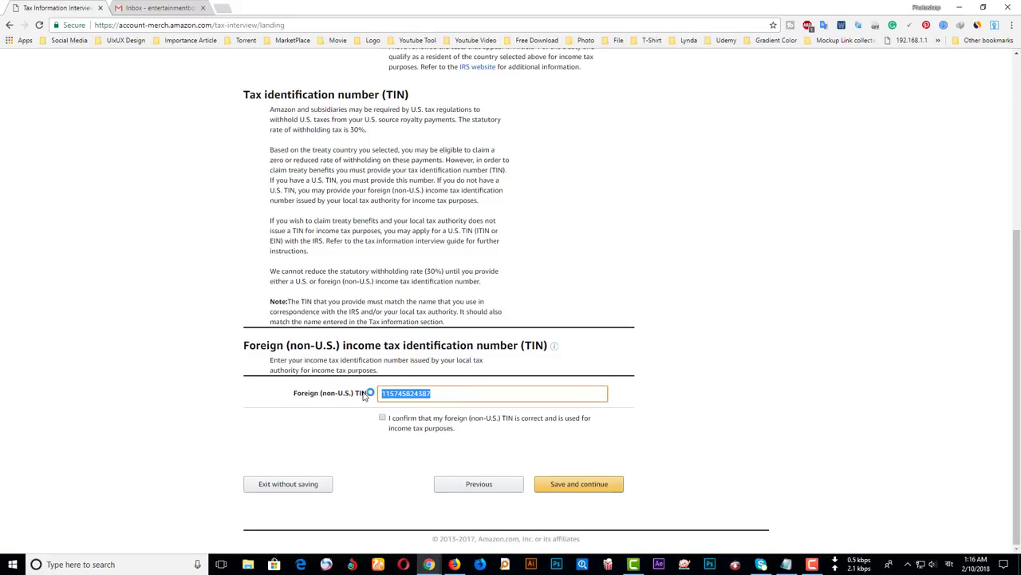
click(427, 391)
drag(441, 393, 367, 397)
click(430, 394)
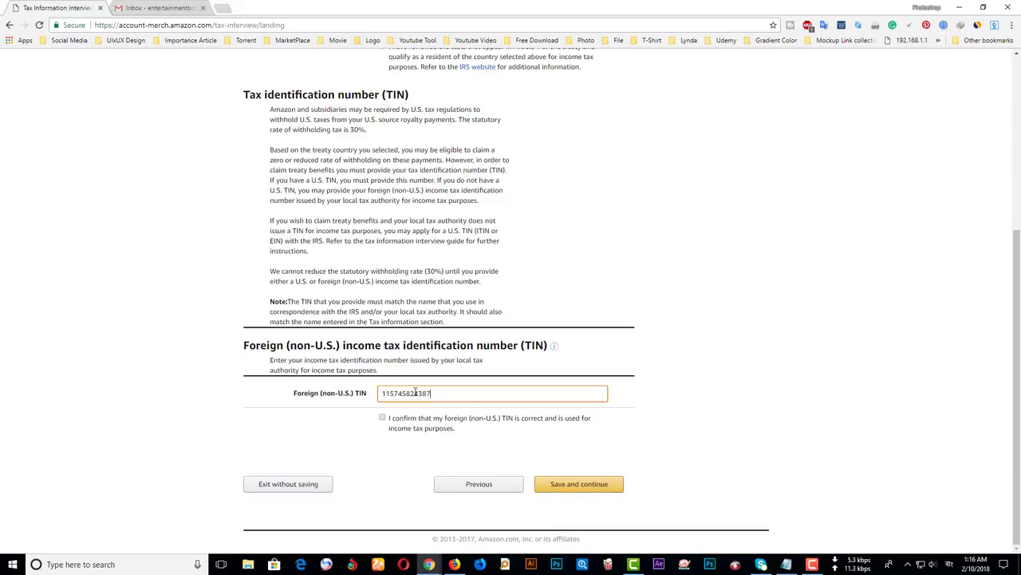
drag(414, 392, 440, 391)
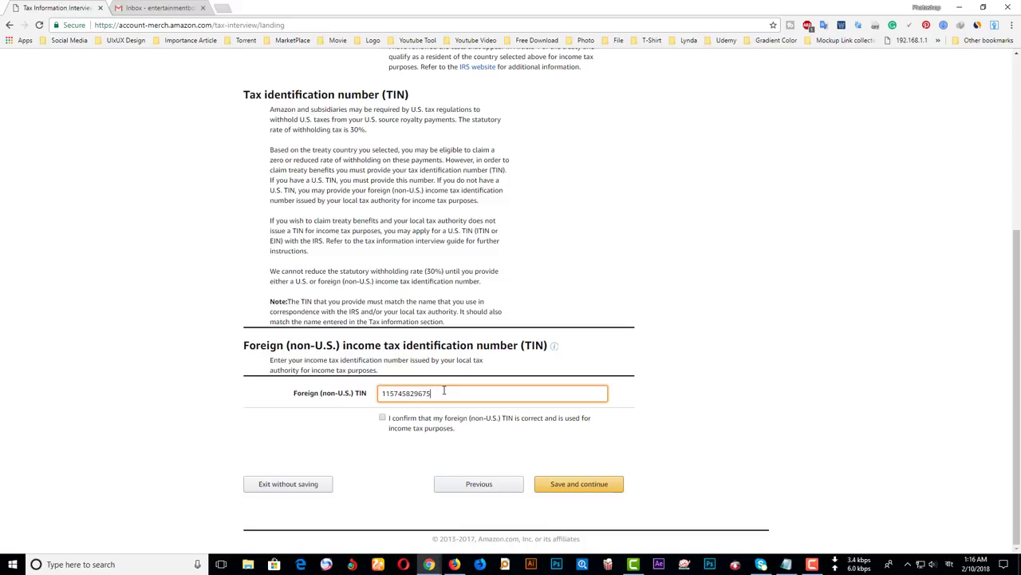
- Confirm the foreign TIN is correct and save to reach the W-8BEN review
drag(384, 393, 479, 392)
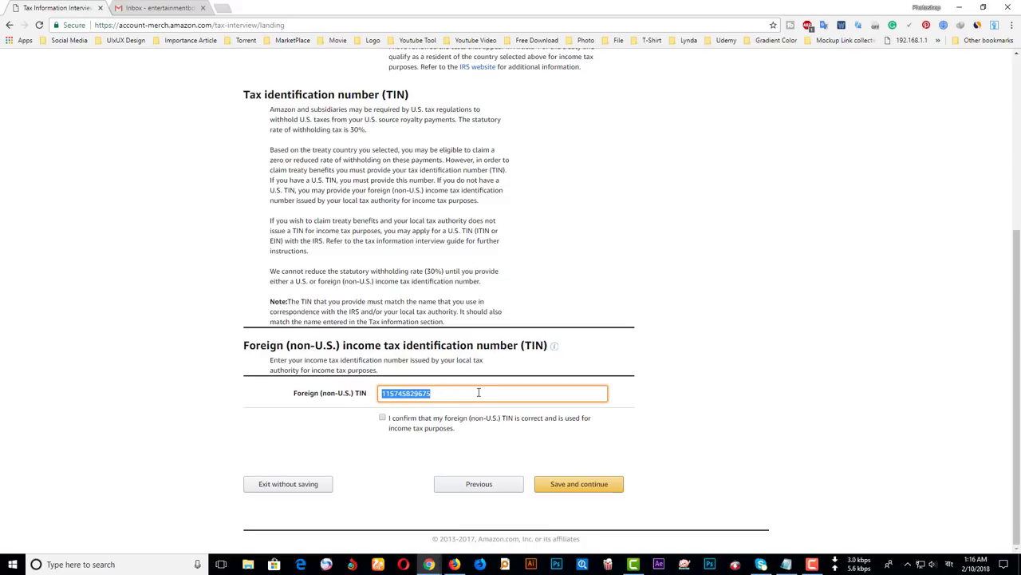
click(355, 410)
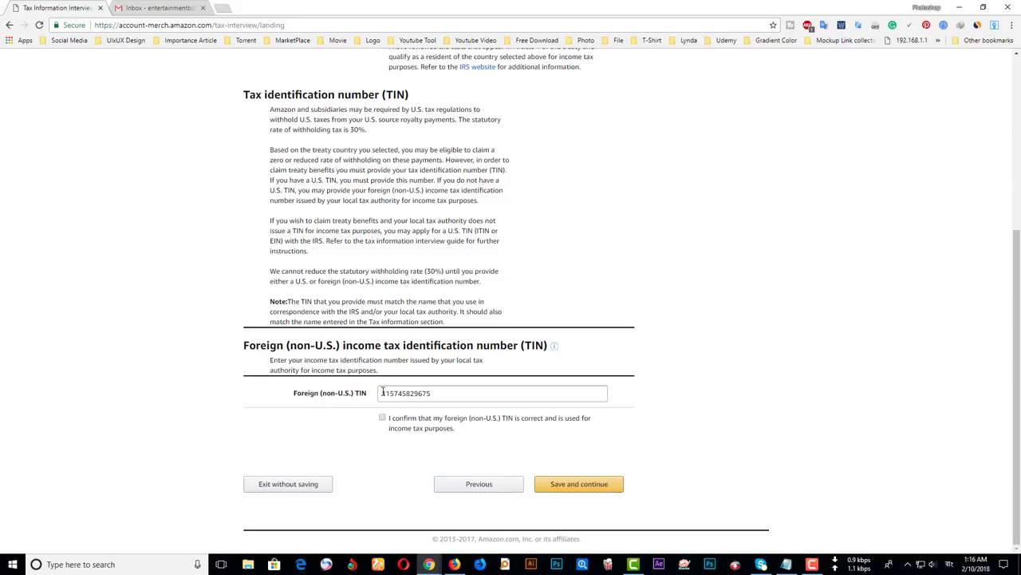
drag(383, 393, 477, 389)
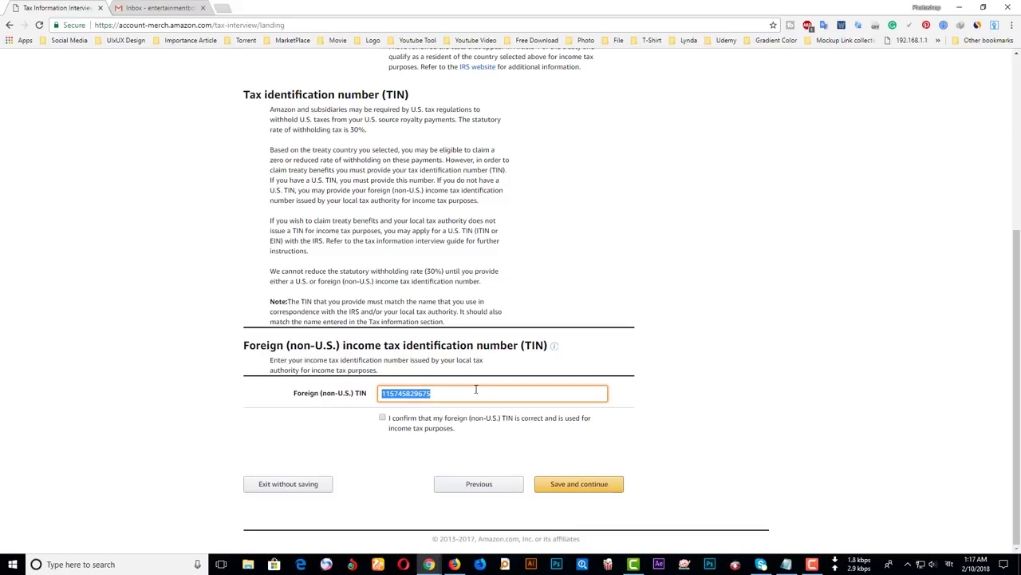
click(472, 391)
click(382, 418)
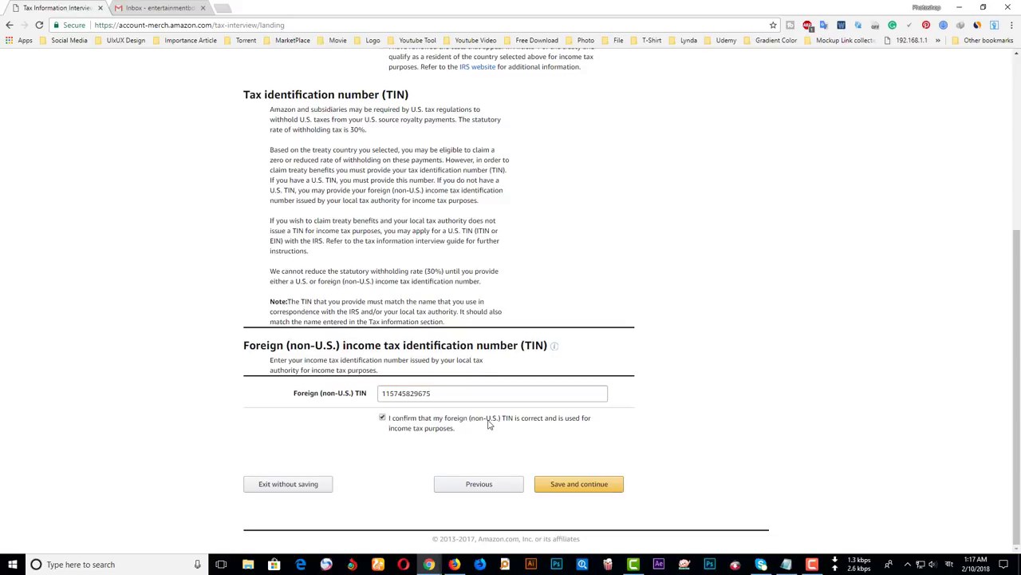
click(571, 486)
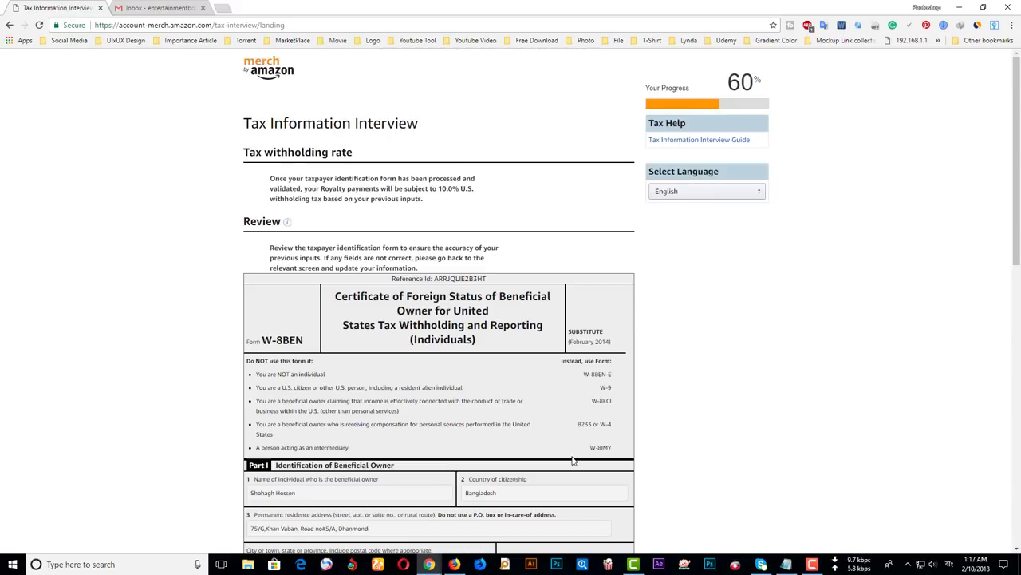
scroll(423, 275, down, 5)
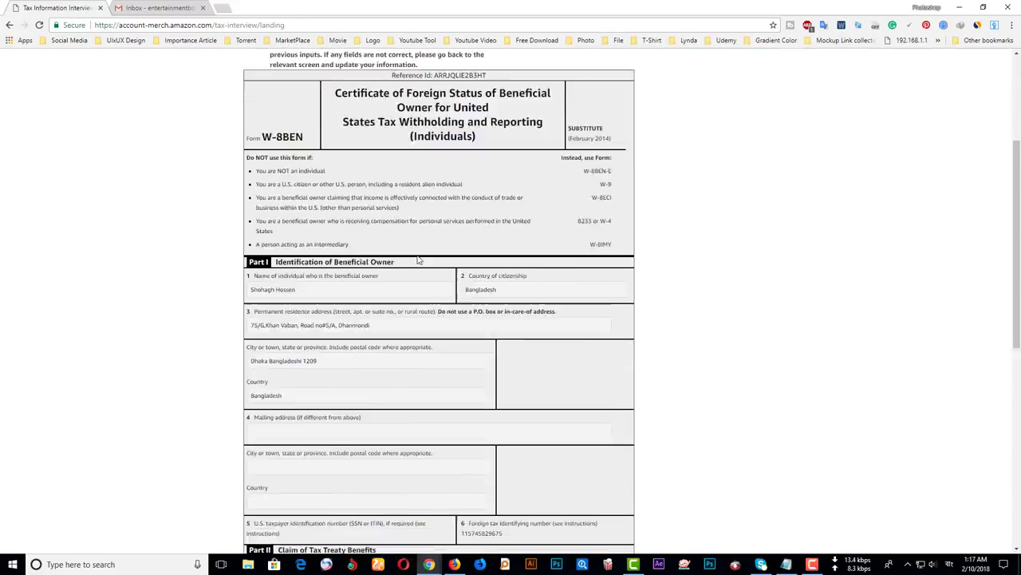
scroll(423, 274, down, 5)
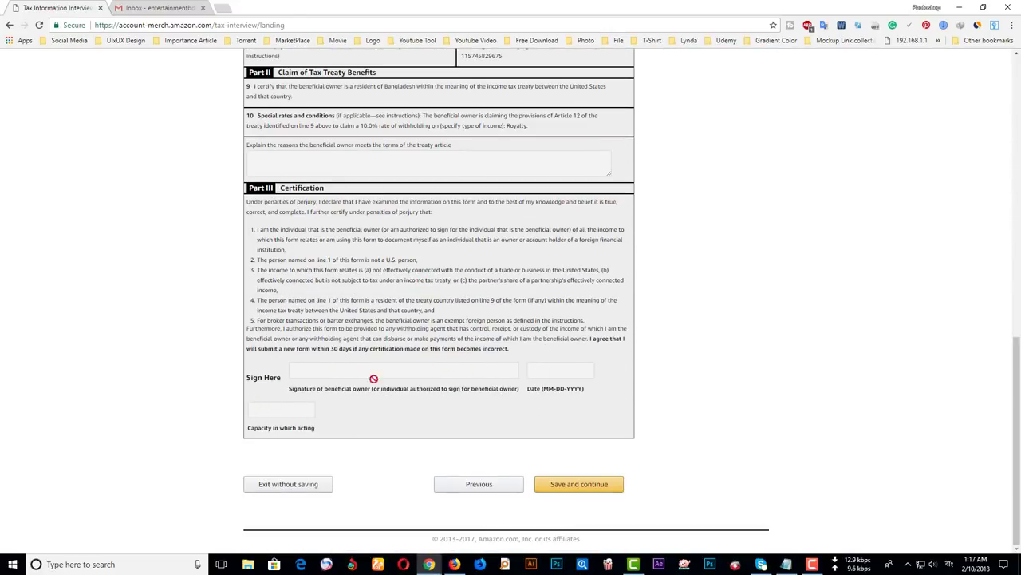
scroll(435, 384, up, 2)
scroll(459, 363, up, 8)
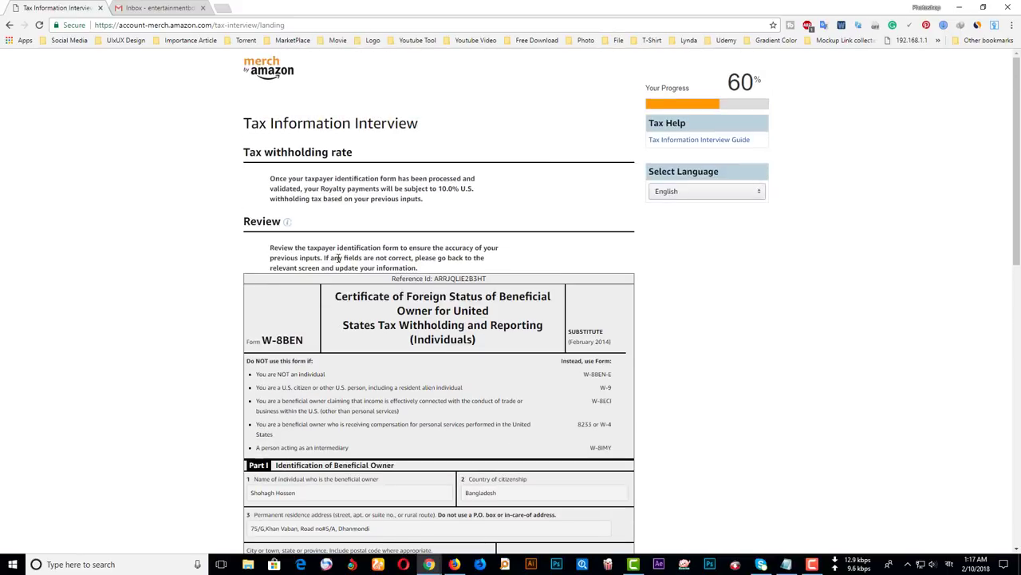
scroll(604, 385, down, 2)
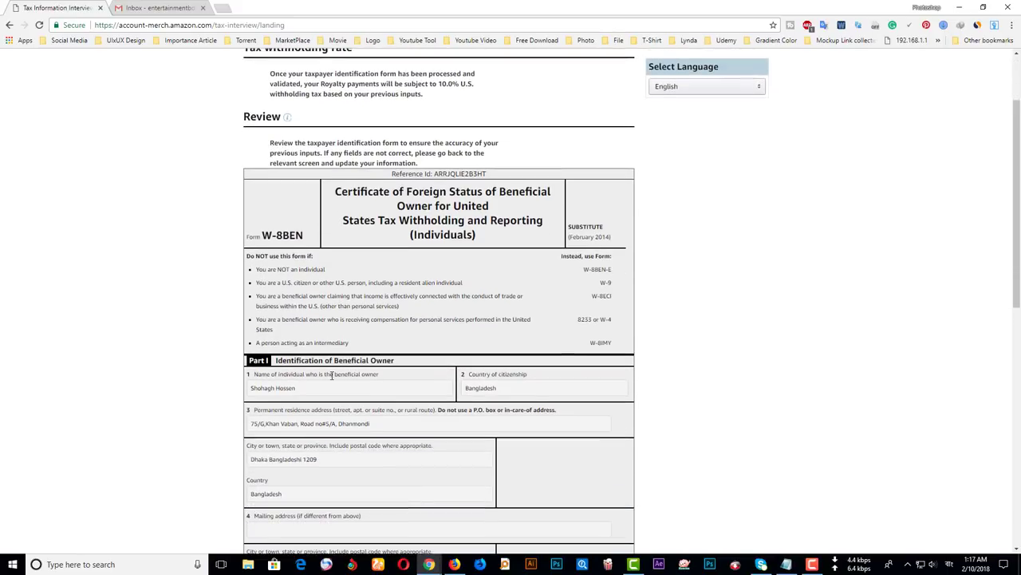
scroll(548, 338, down, 5)
scroll(547, 338, up, 4)
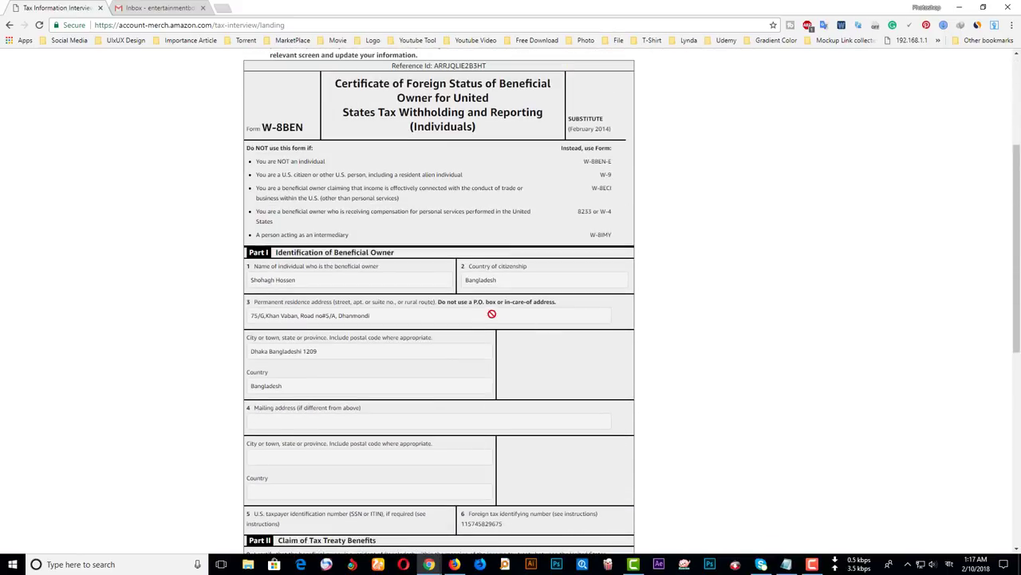
scroll(686, 303, down, 7)
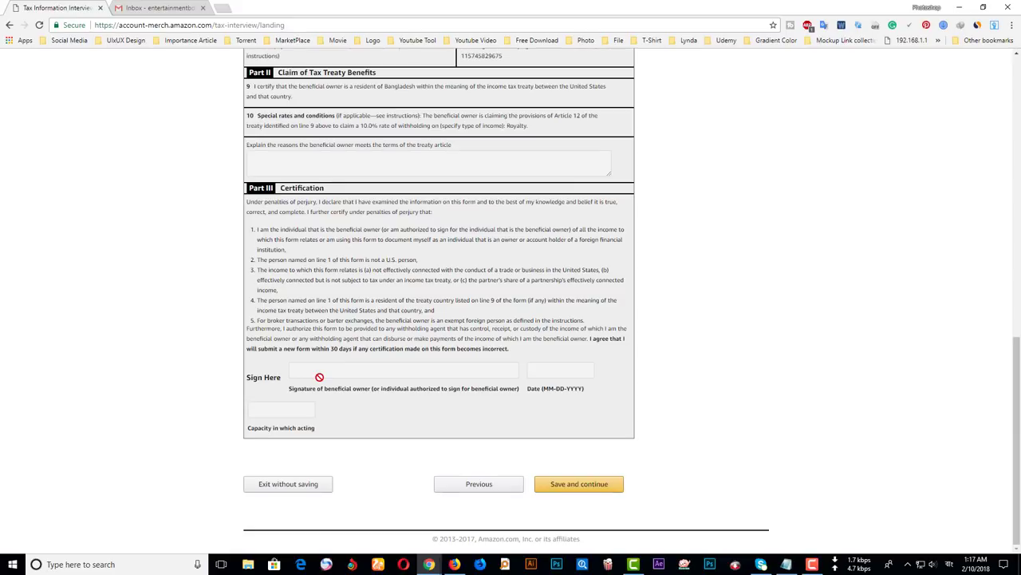
- Accept the review and consent to providing an electronic signature
click(556, 484)
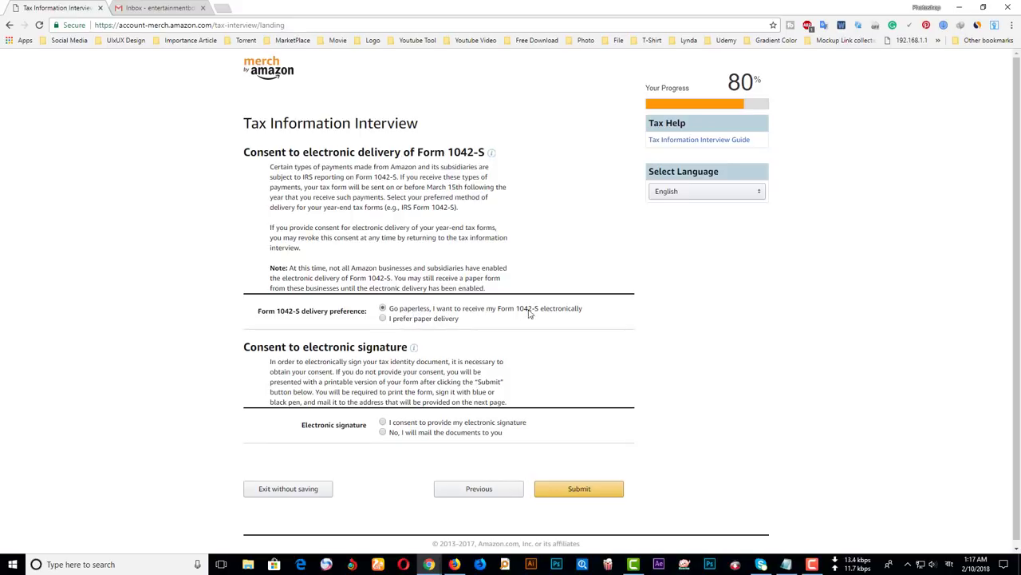
click(412, 425)
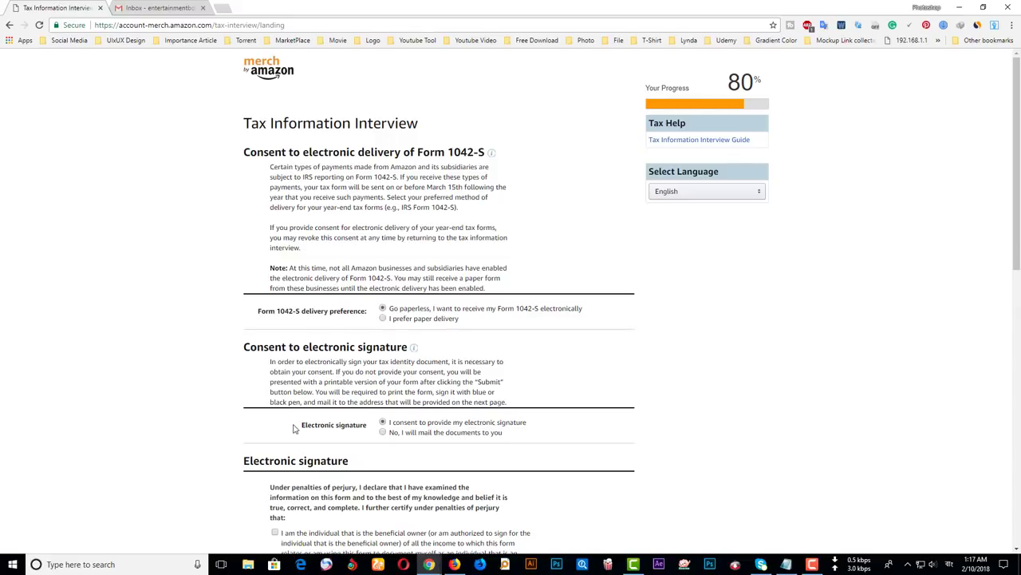
triple_click(324, 427)
drag(257, 312, 370, 314)
scroll(395, 325, down, 3)
- Check all six certification statements, from beneficial owner to resubmitting if anything changes
click(275, 320)
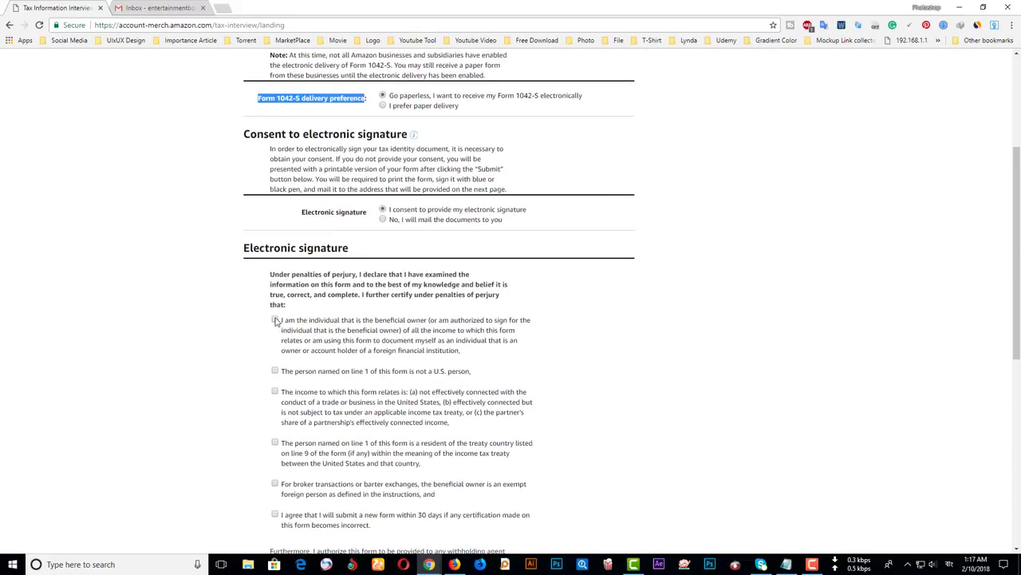
click(275, 371)
click(275, 392)
click(276, 443)
click(274, 484)
click(274, 514)
scroll(281, 514, down, 2)
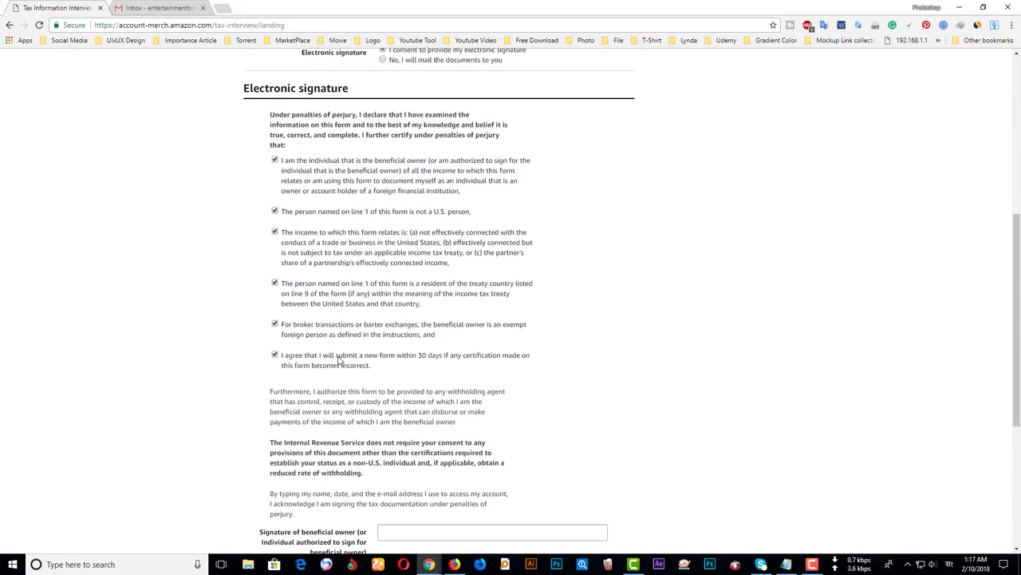
scroll(339, 360, down, 3)
click(451, 265)
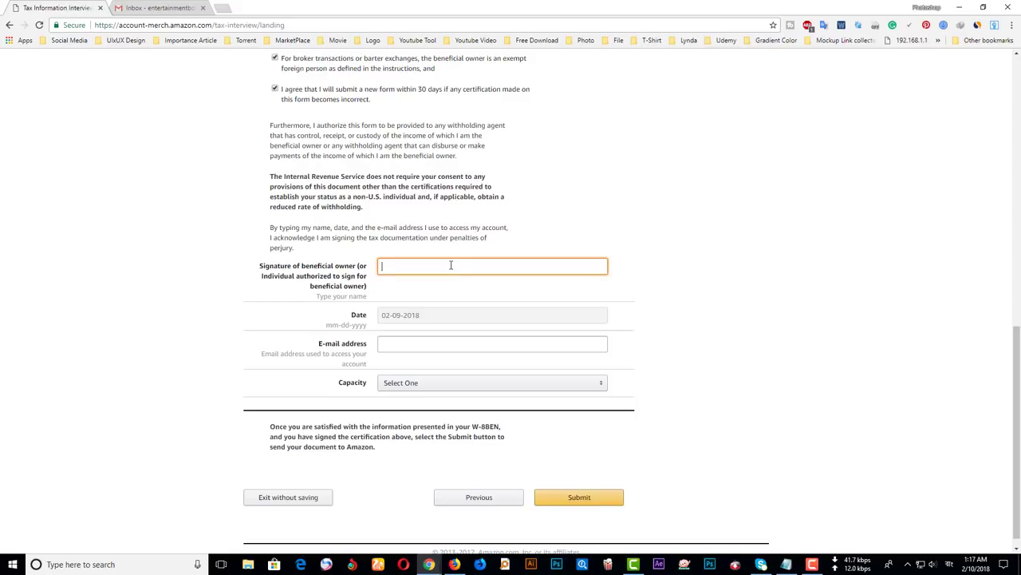
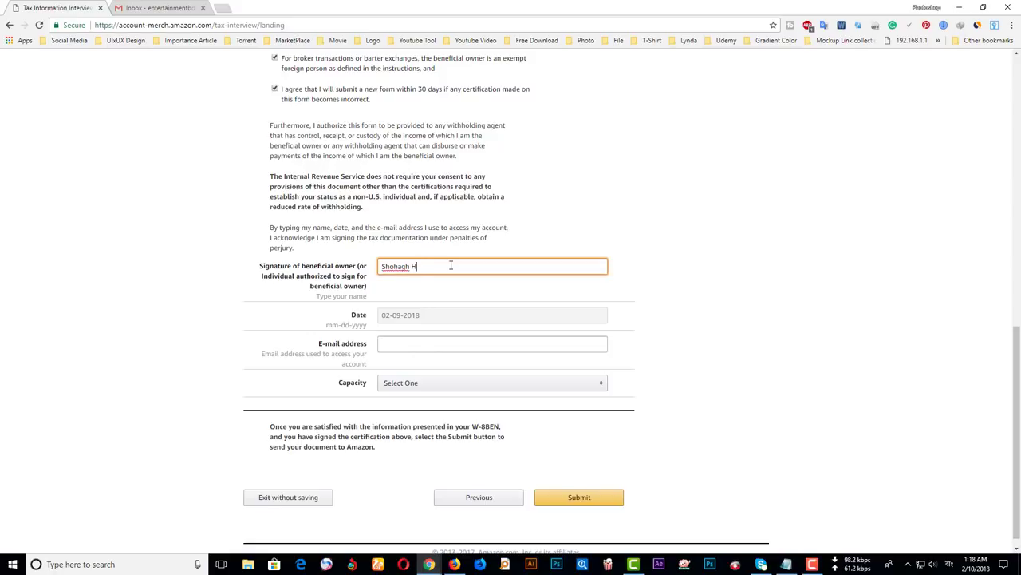
- Enter the signer's full name and paste the account e-mail address
click(407, 342)
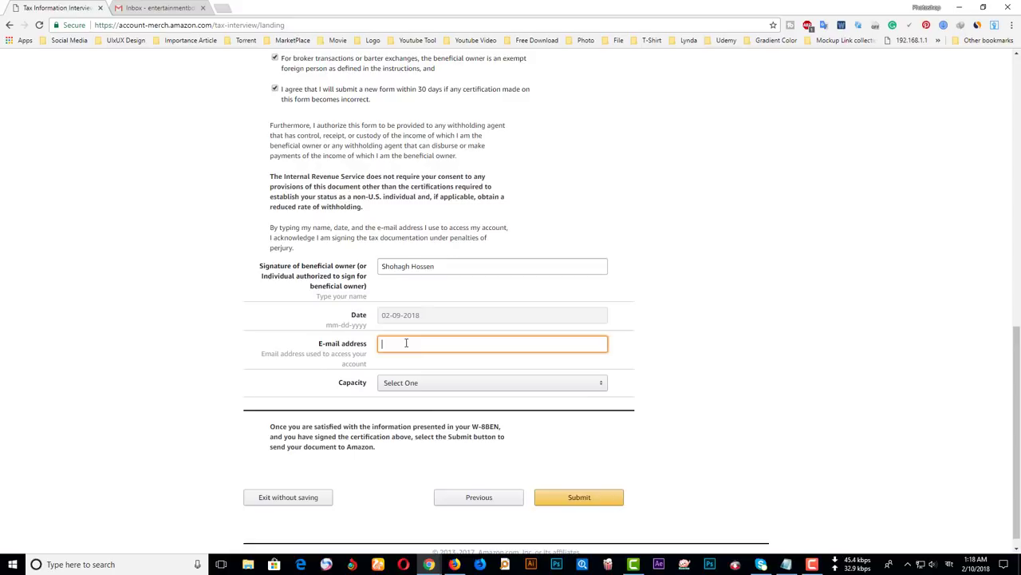
click(403, 343)
click(285, 339)
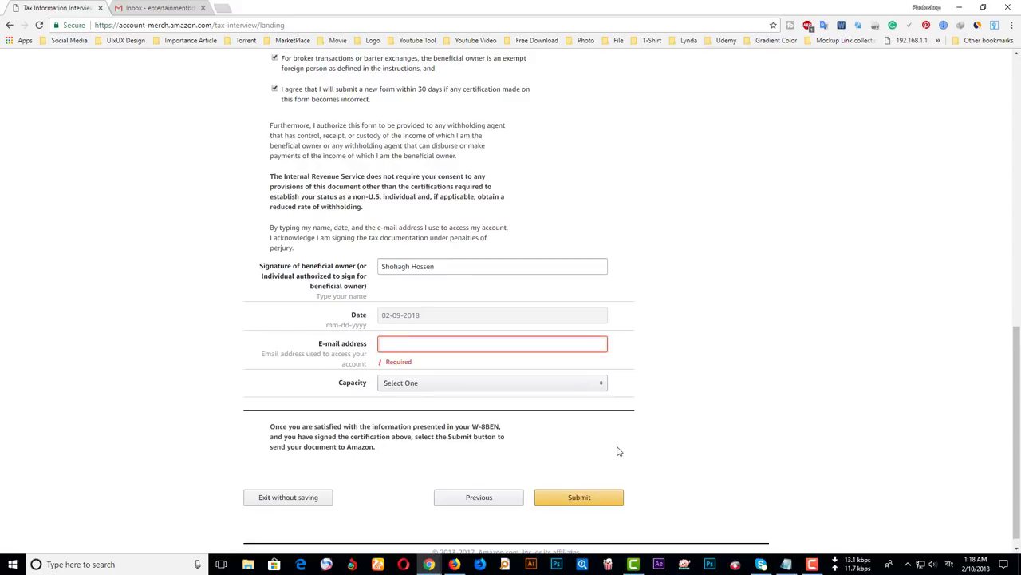
key(ctrl+v)
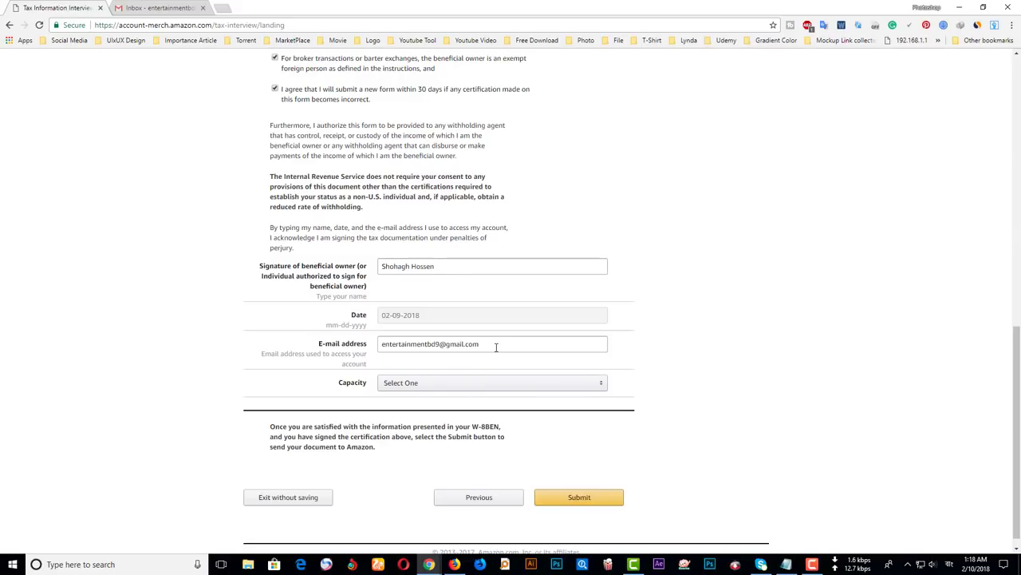
- Set the capacity to Managing Director and submit the signed tax form
click(421, 385)
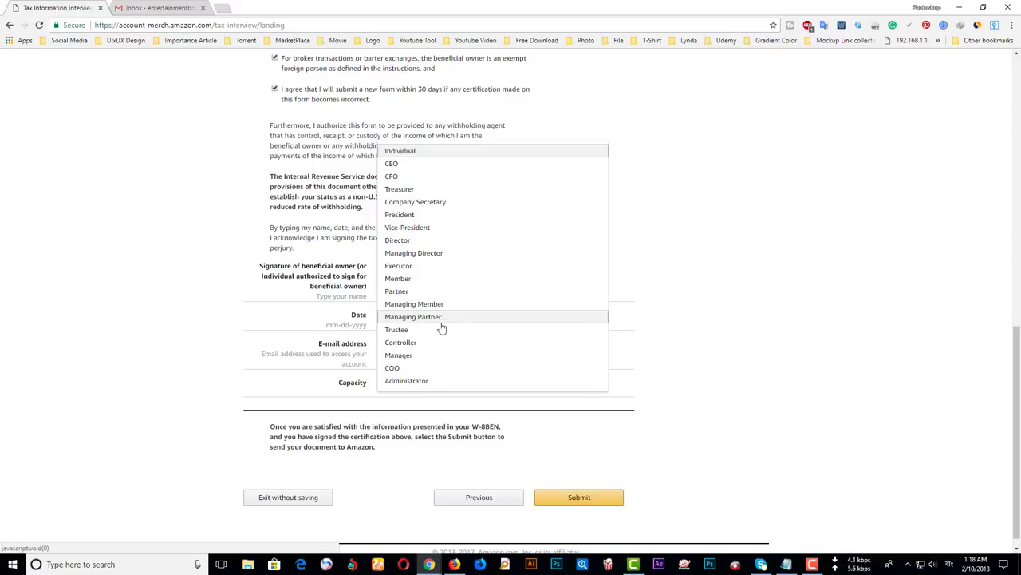
click(434, 254)
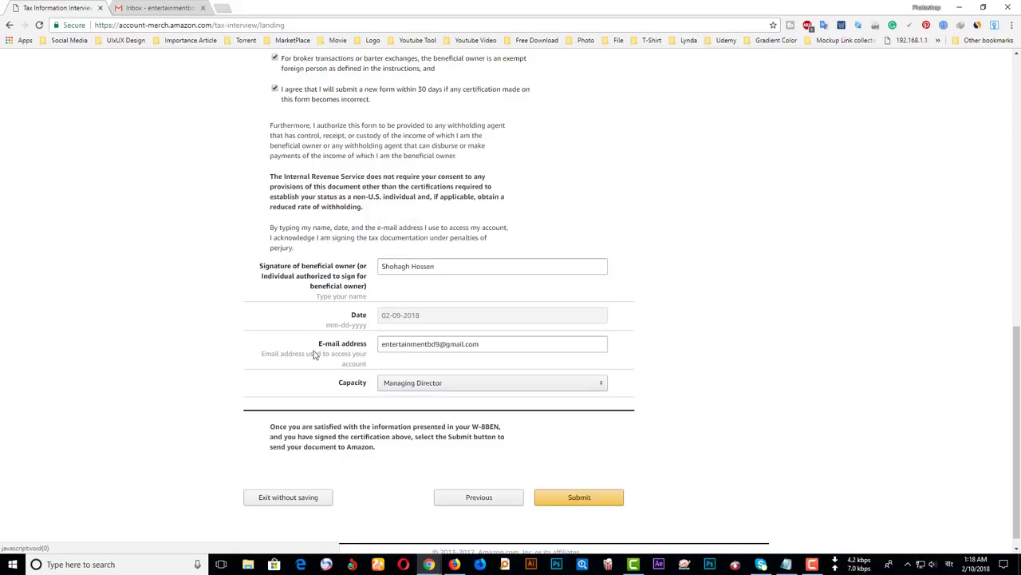
click(436, 386)
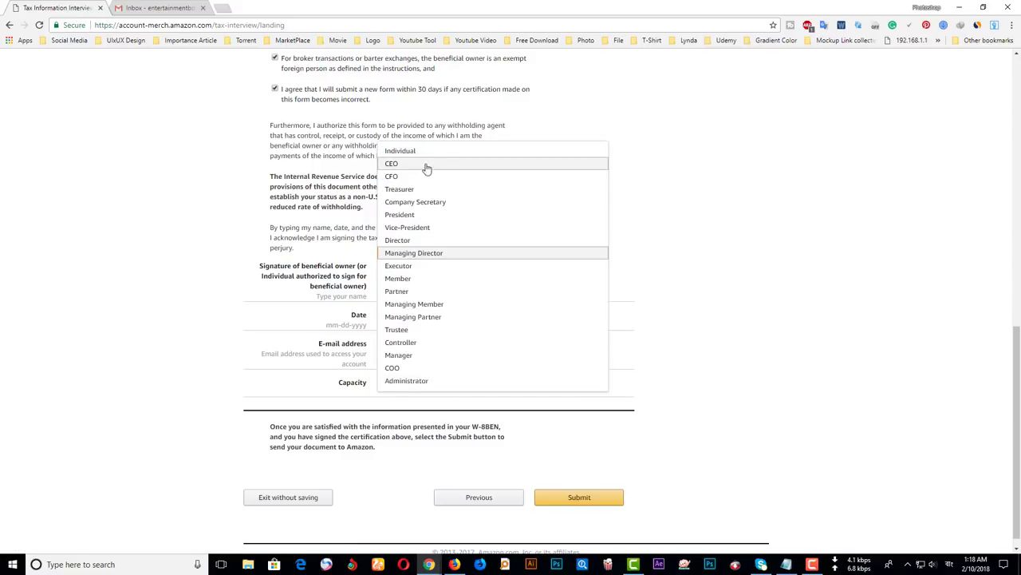
click(263, 343)
scroll(407, 366, down, 1)
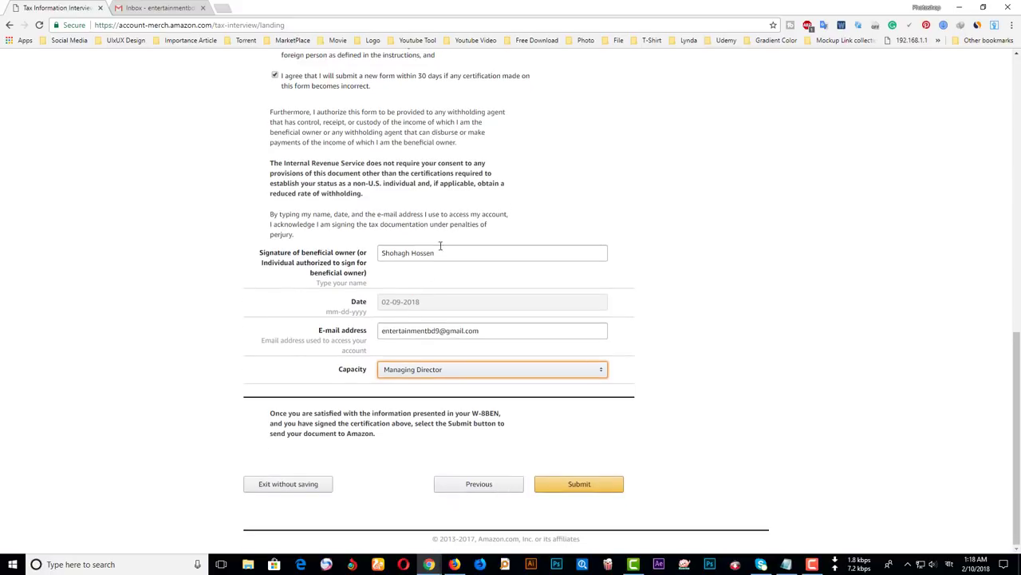
scroll(490, 228, up, 10)
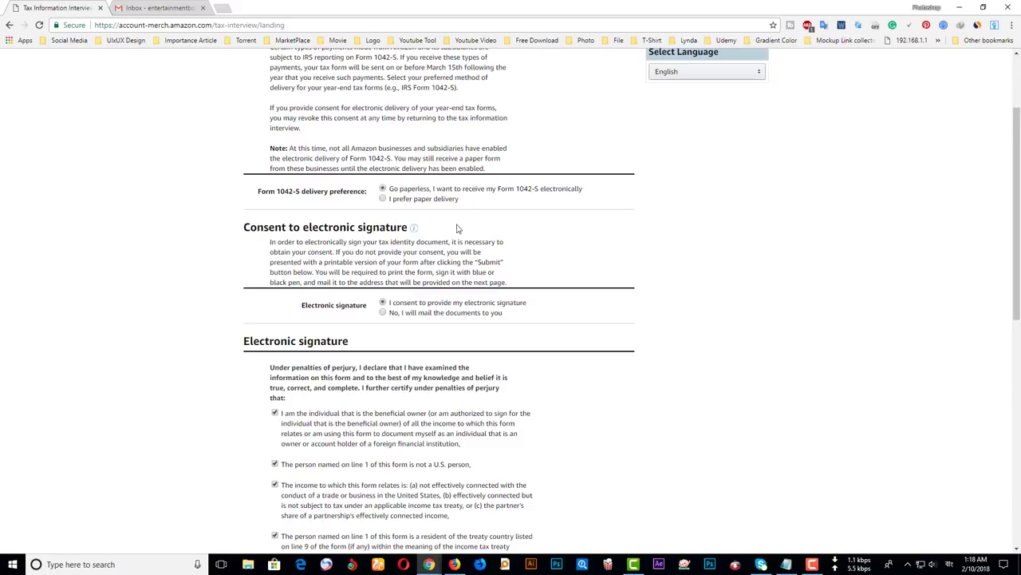
scroll(403, 238, down, 6)
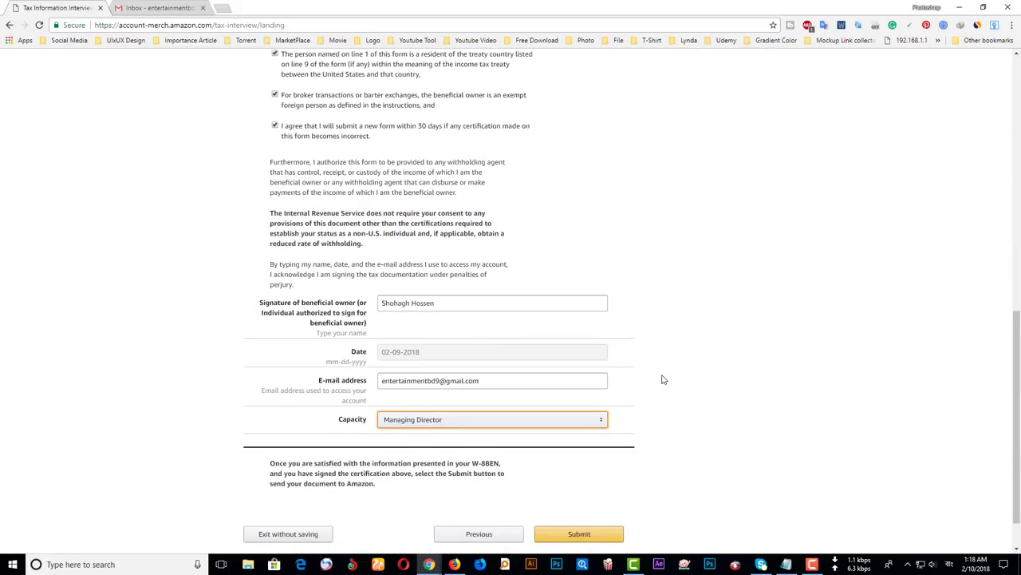
scroll(494, 340, down, 1)
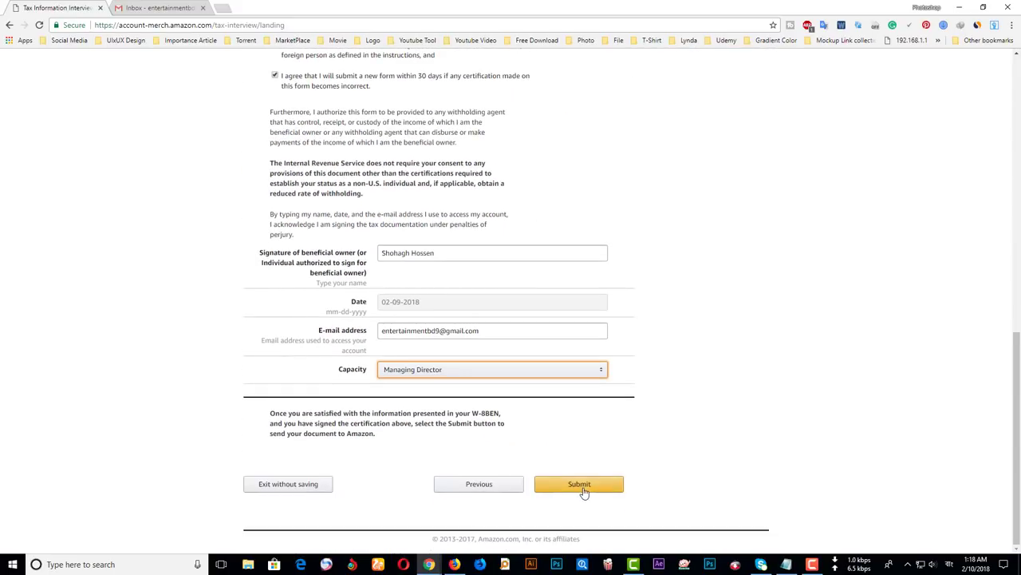
click(598, 485)
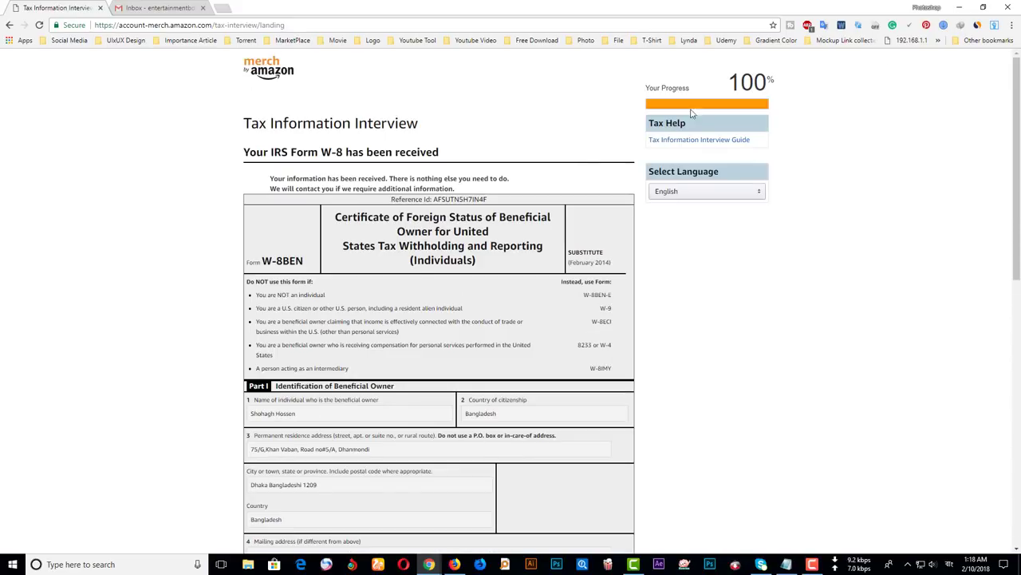
- Scroll to the end of the signed W-8BEN and exit the tax interview
drag(646, 88, 691, 90)
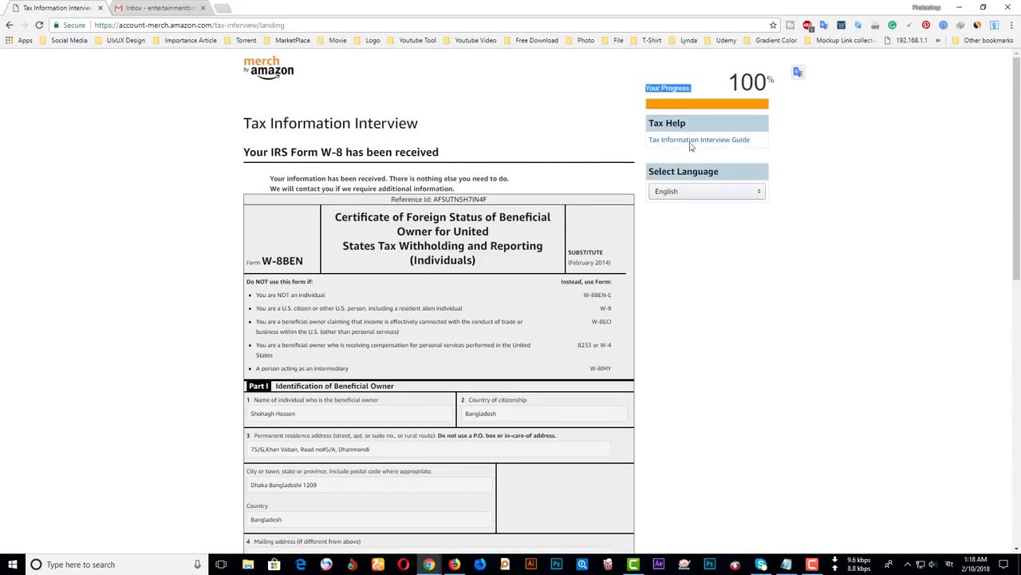
click(304, 319)
scroll(412, 233, down, 2)
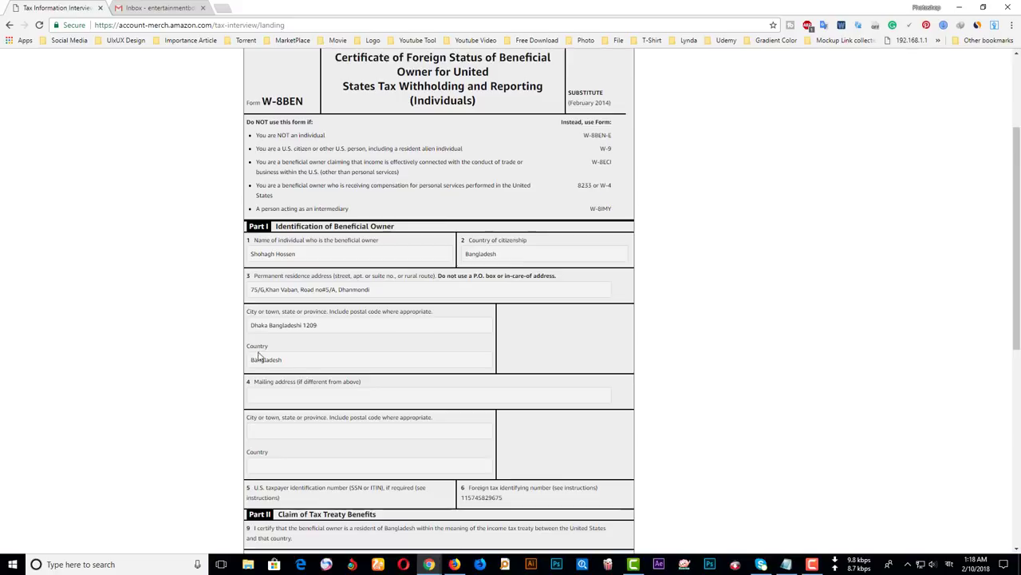
scroll(261, 357, down, 2)
scroll(281, 282, down, 4)
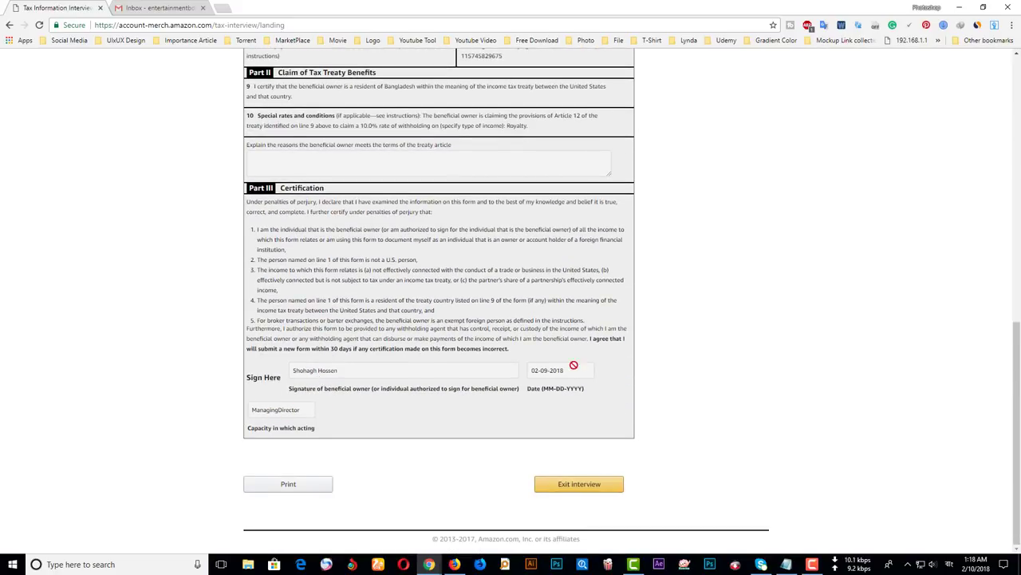
click(573, 487)
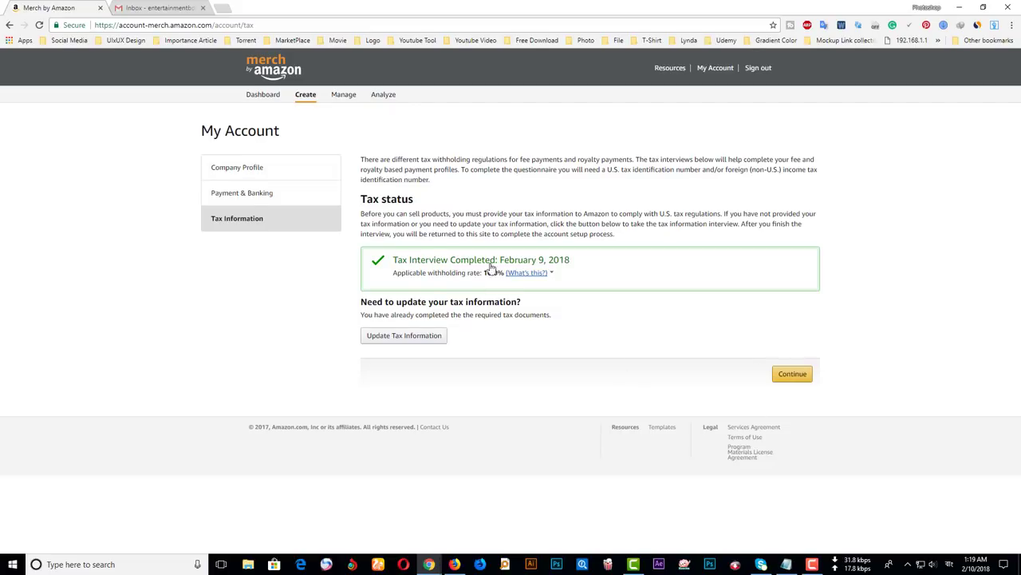
- Continue from the Tax Information page to the Request invitation form
click(798, 376)
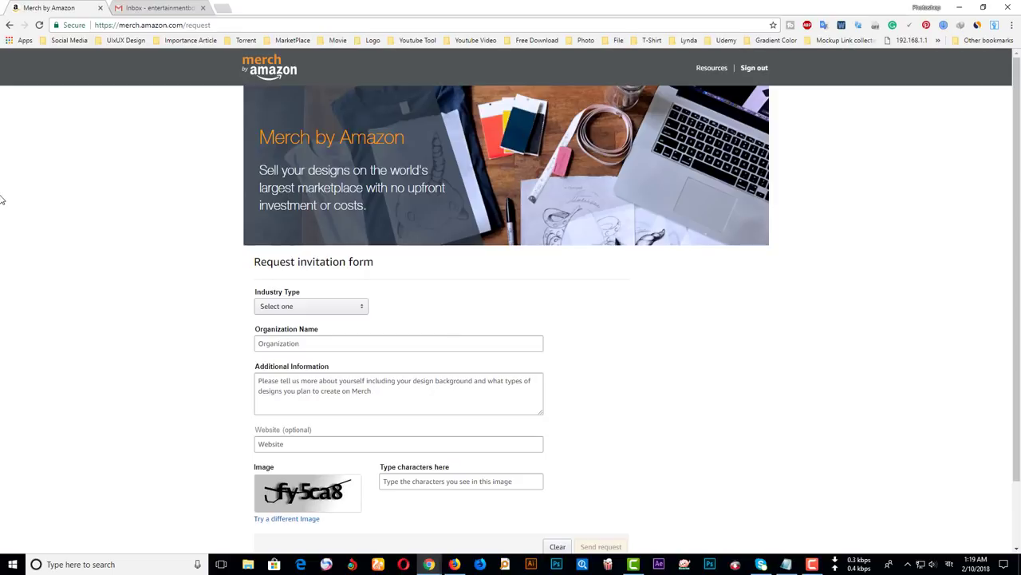
- Choose Novelty T-shirt Business as industry type and enter organization name 'GRaphic Bossesss'
click(292, 306)
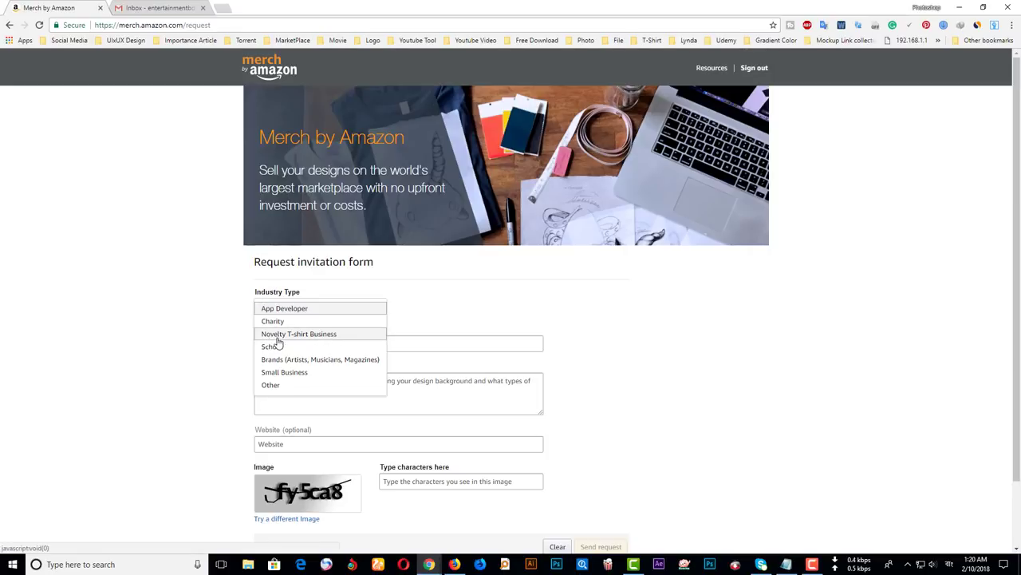
click(347, 336)
click(311, 343)
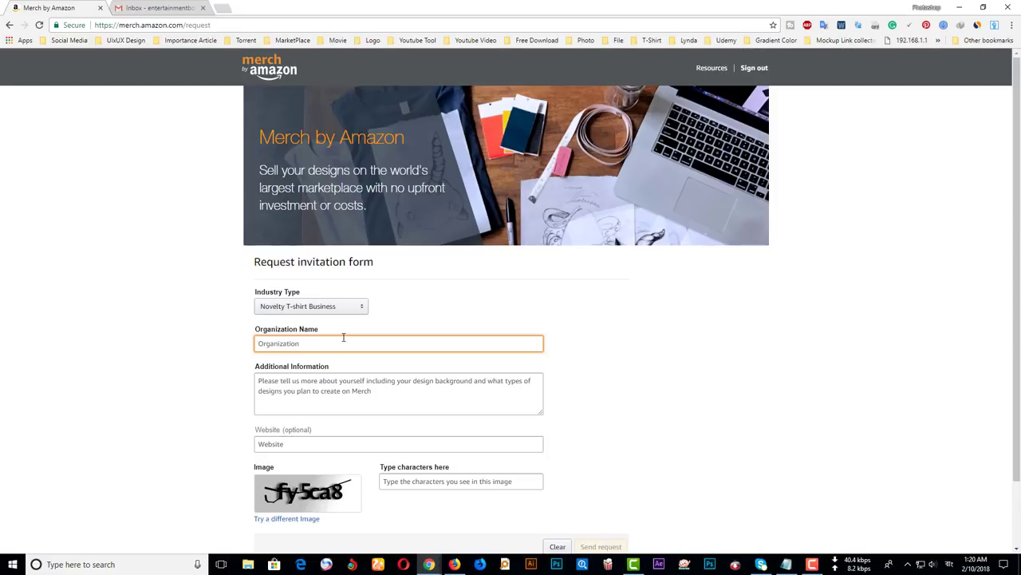
text(GRaphic Bossessss)
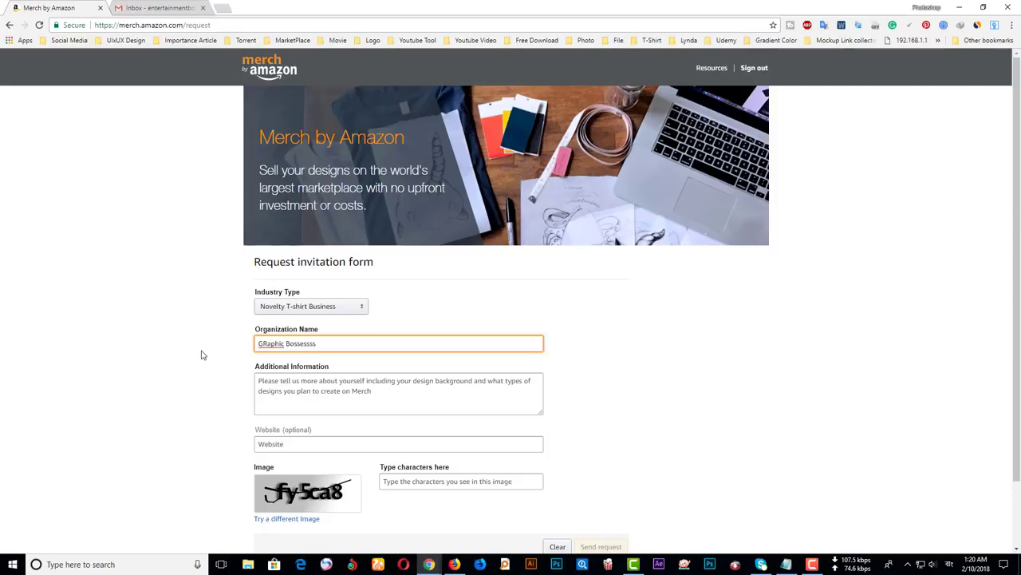
click(200, 354)
scroll(328, 327, down, 1)
click(329, 327)
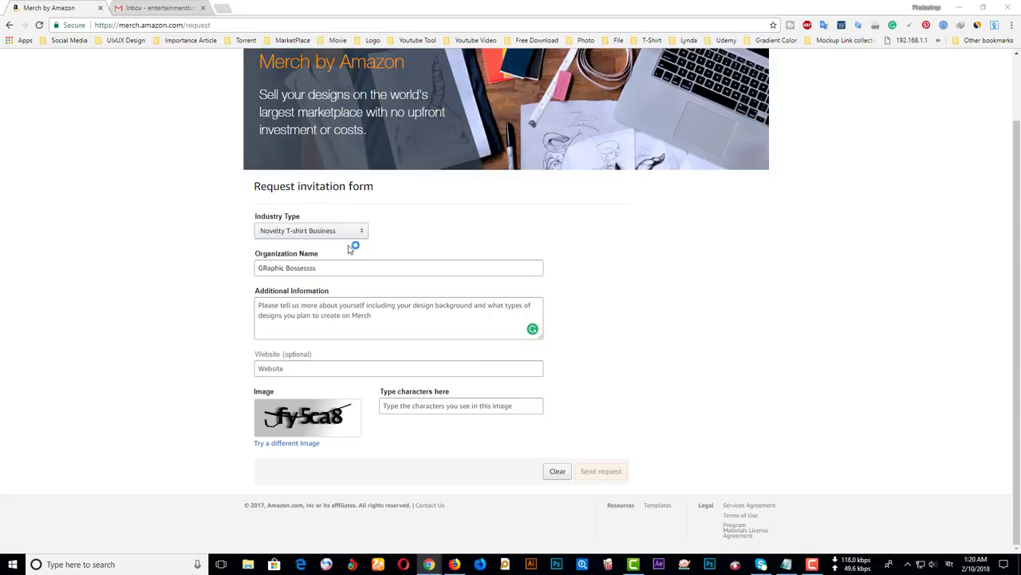
- End the introduction with 'T-shirt Design and T-shirt Business.' and add the line 'Please check my work here:'
click(326, 321)
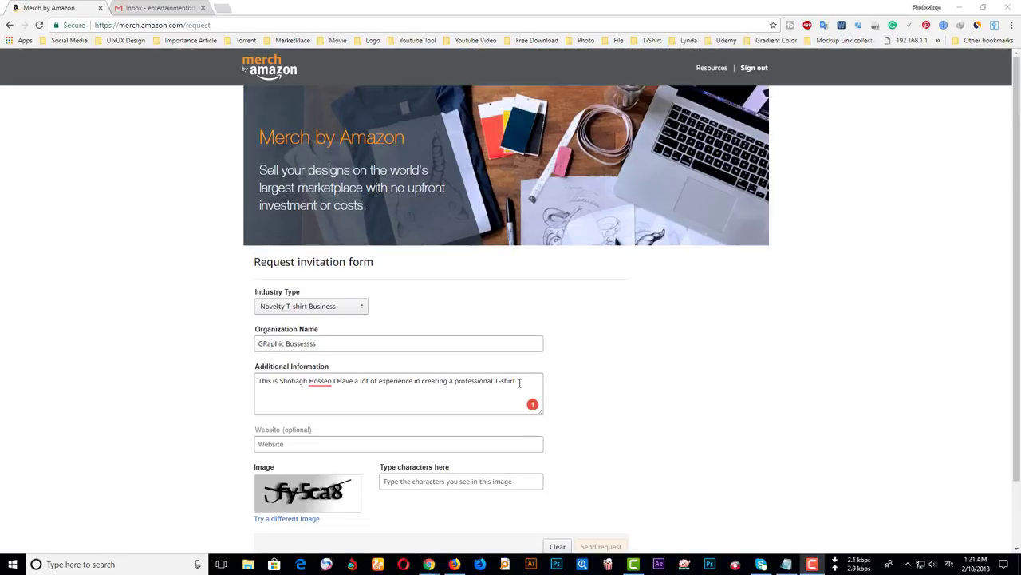
click(519, 382)
text(and T)
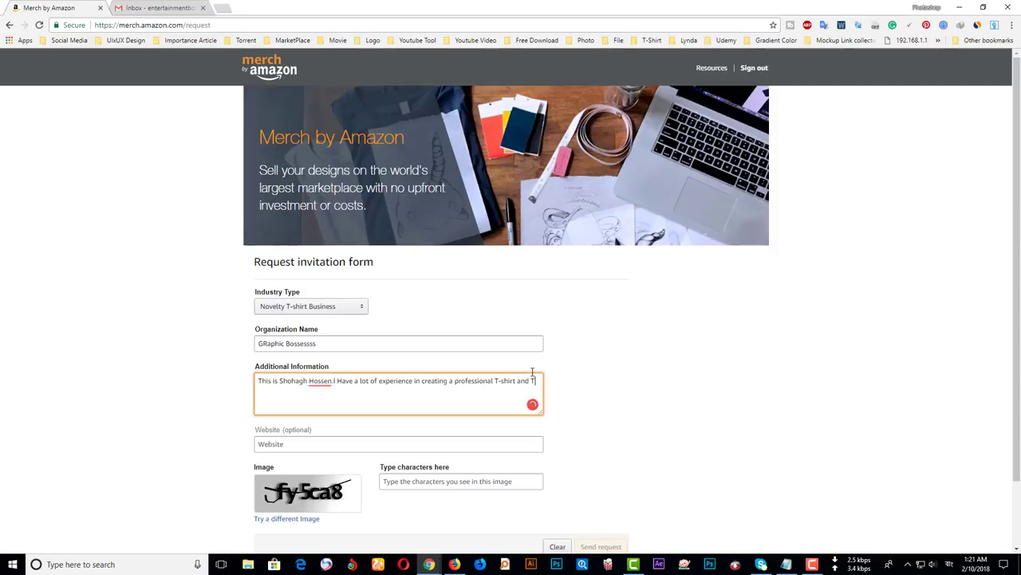
text(-shirt Business.)
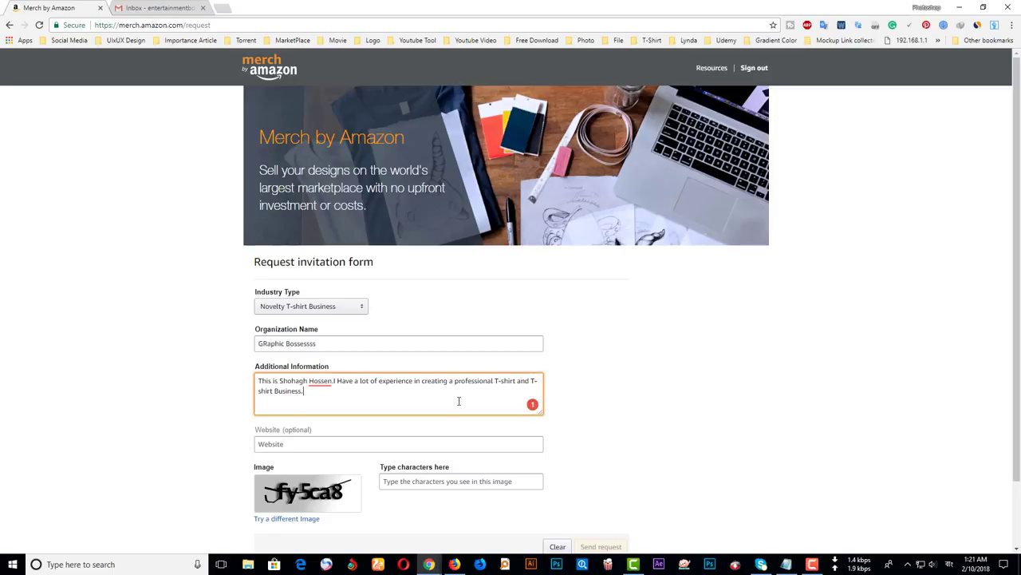
click(516, 383)
text(Design)
key(Return)
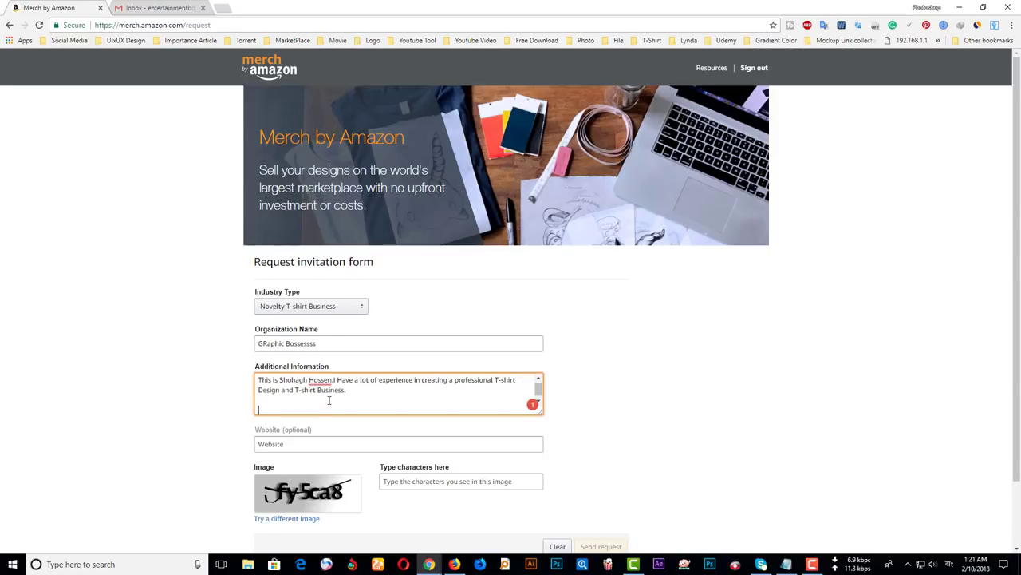
text(Please check my work here:)
key(Return)
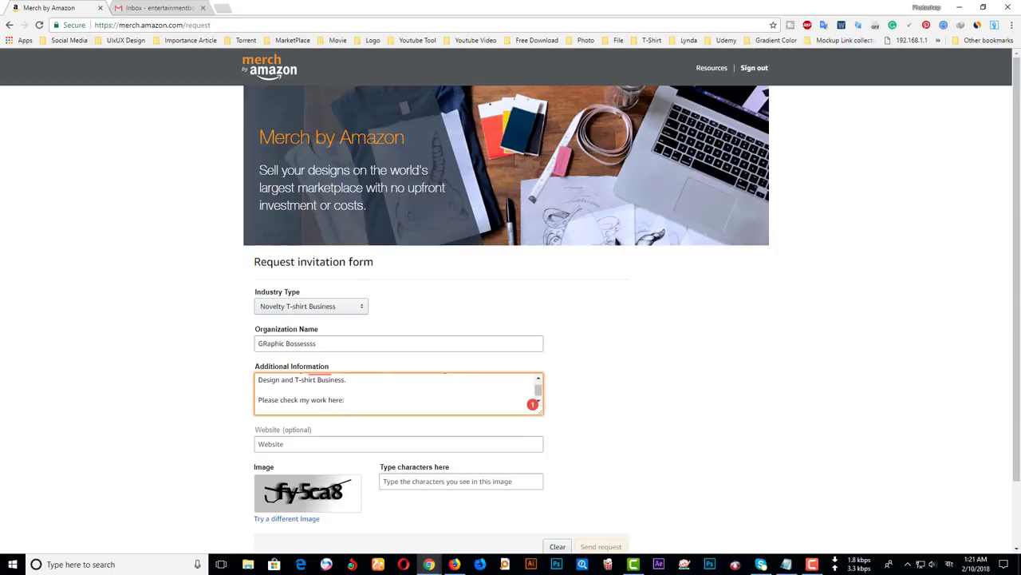
- Open both Behance projects in new tabs and paste the Valentine's Day T-Shirt Collection link
drag(340, 96, 312, 7)
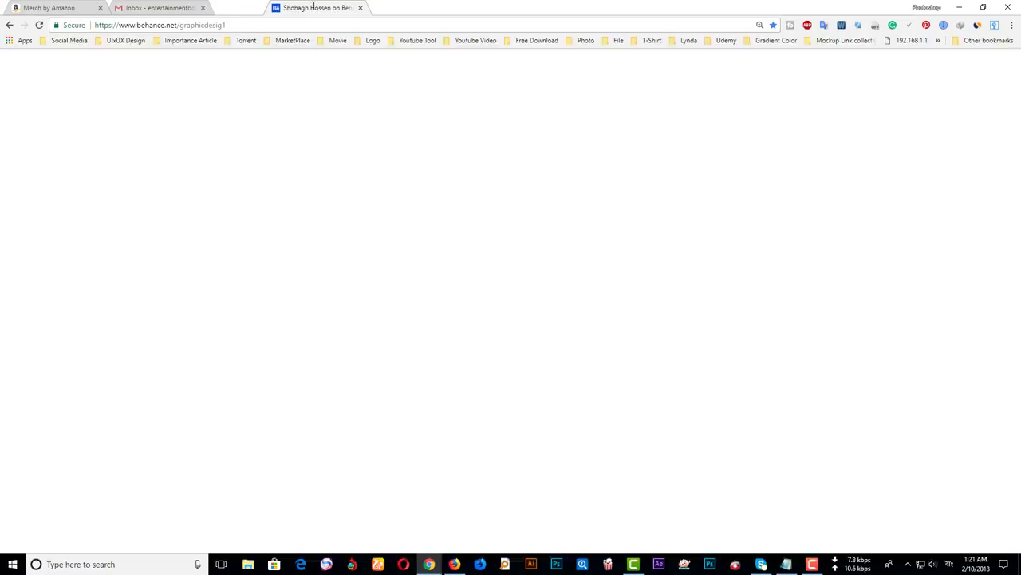
scroll(487, 314, up, 4)
scroll(487, 314, up, 3)
middle_click(459, 272)
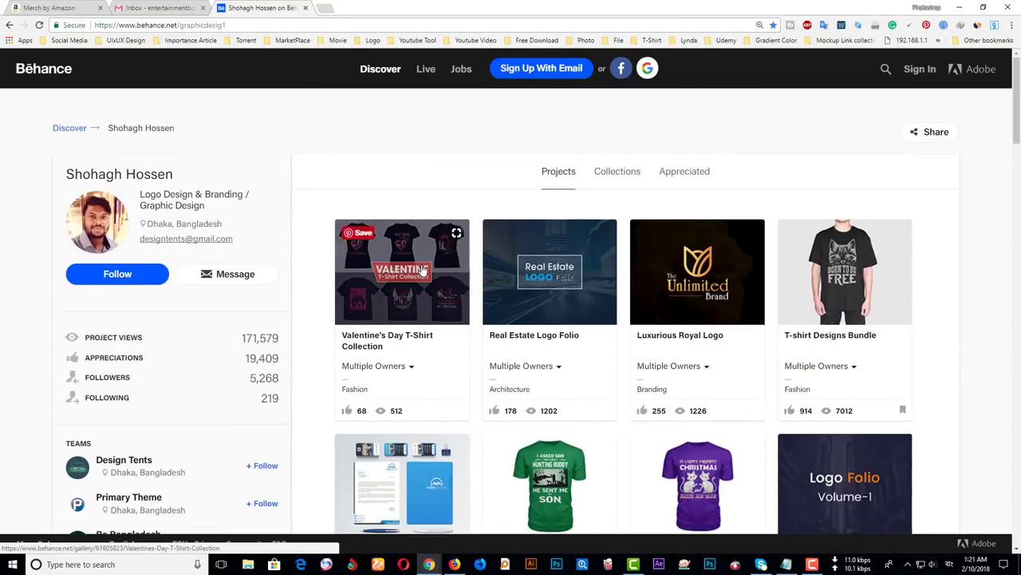
middle_click(844, 271)
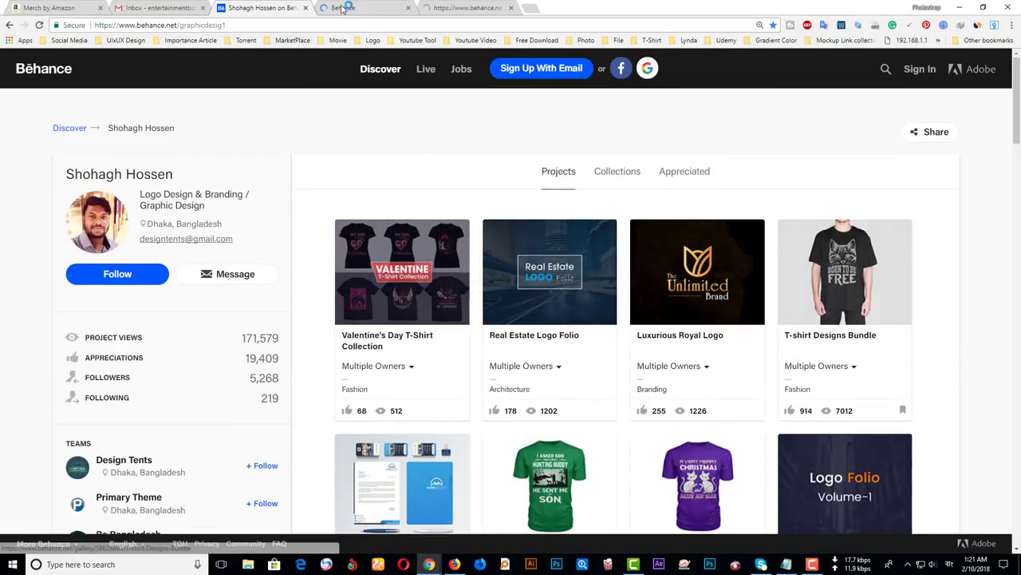
click(339, 8)
click(335, 24)
key(ctrl+c)
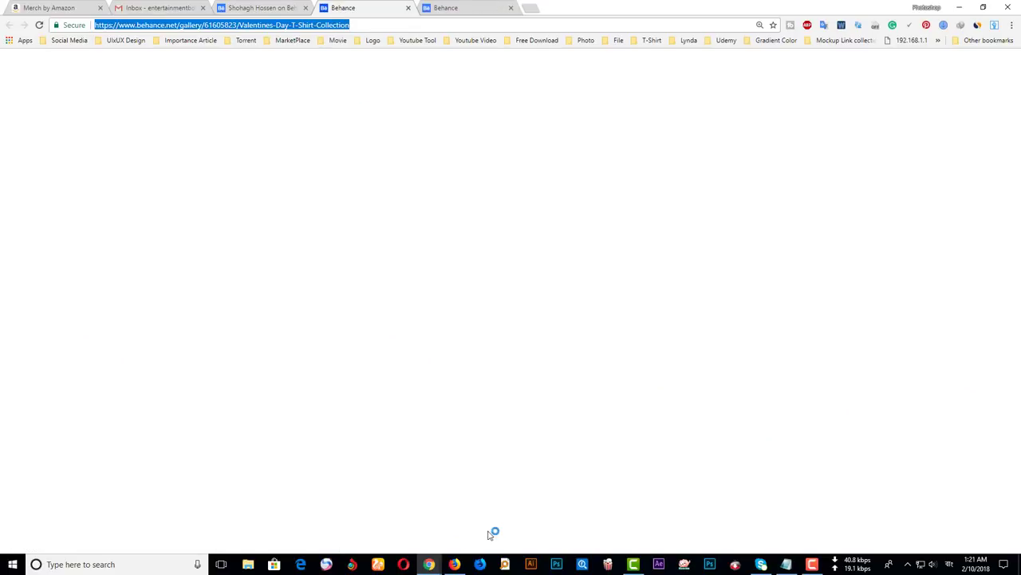
click(454, 564)
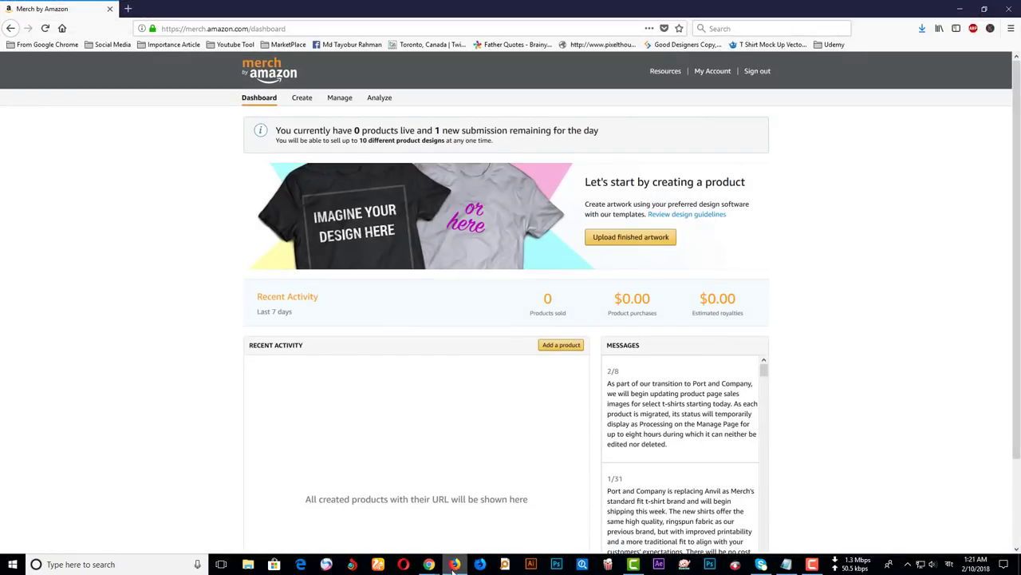
mouse_move(428, 563)
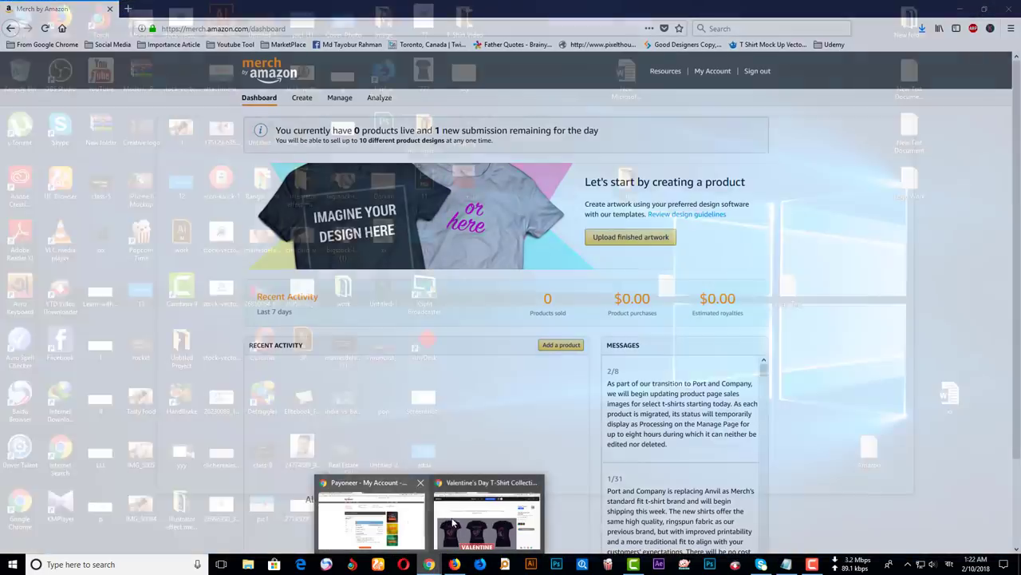
click(436, 524)
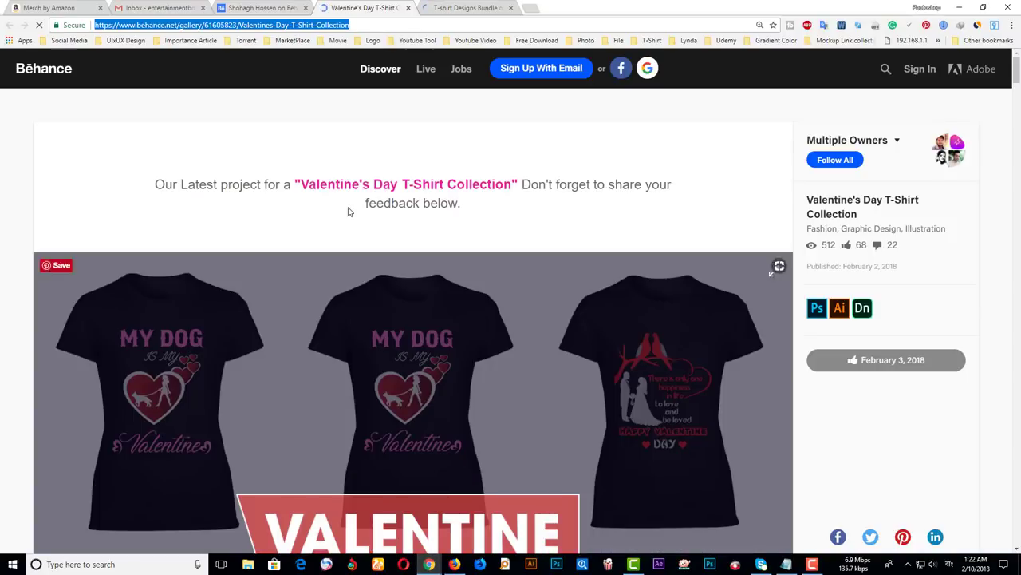
click(73, 6)
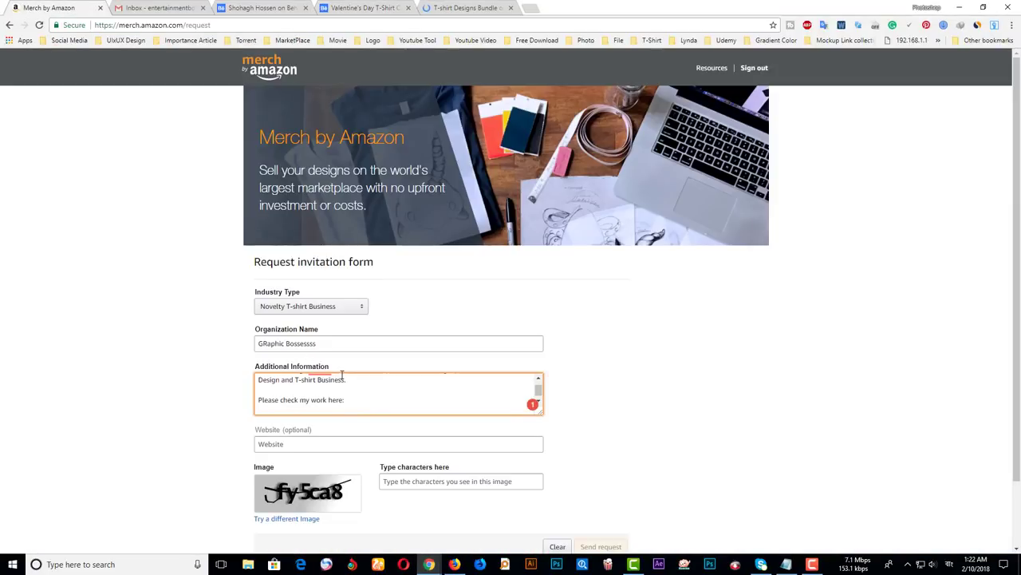
key(ctrl+v)
- Copy the T-shirt Designs Bundle project URL and paste it on the next line
scroll(435, 393, down, 1)
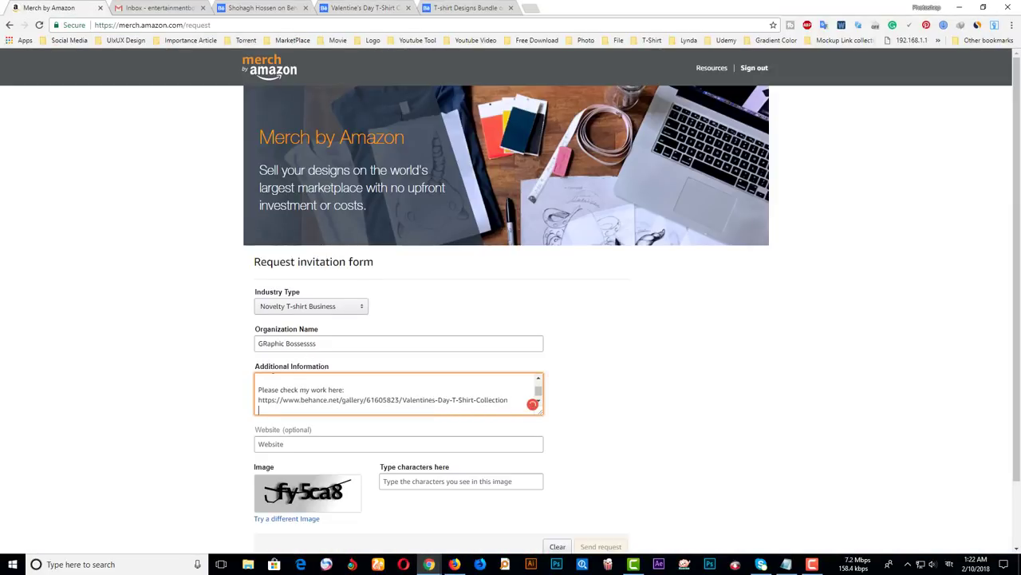
click(468, 8)
click(468, 25)
key(ctrl+c)
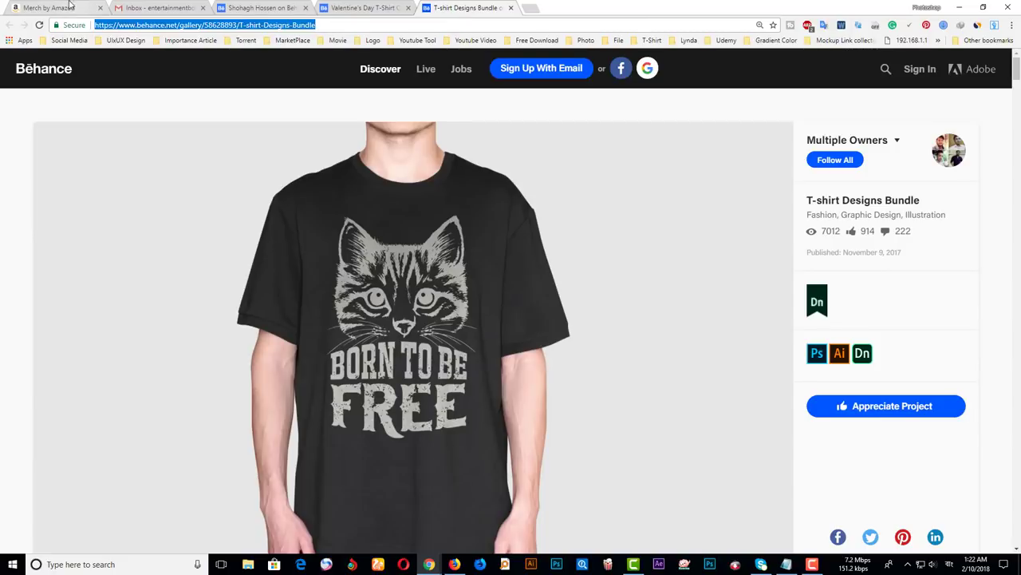
click(68, 8)
key(ctrl+v)
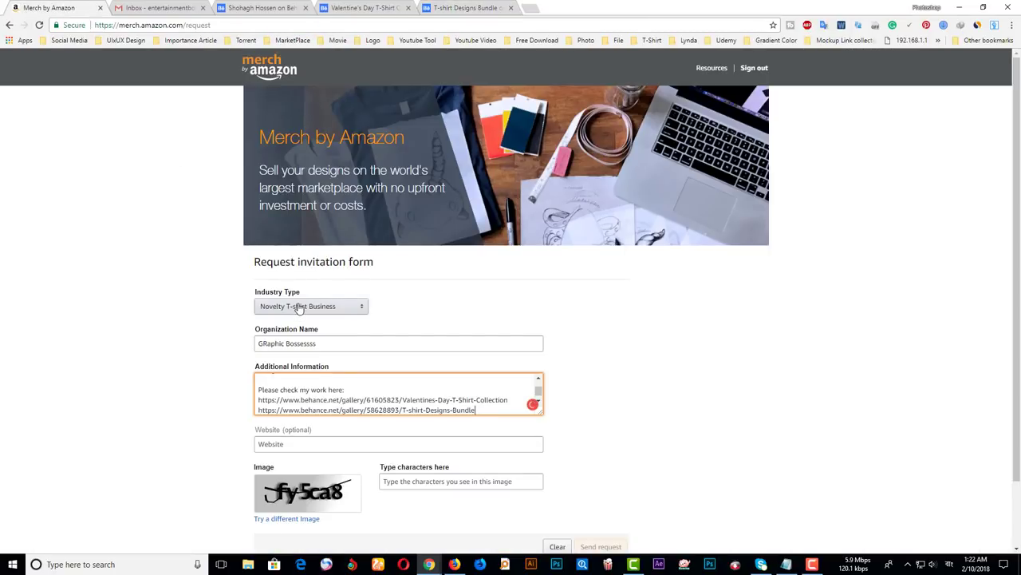
click(466, 8)
scroll(640, 401, down, 5)
scroll(640, 402, down, 20)
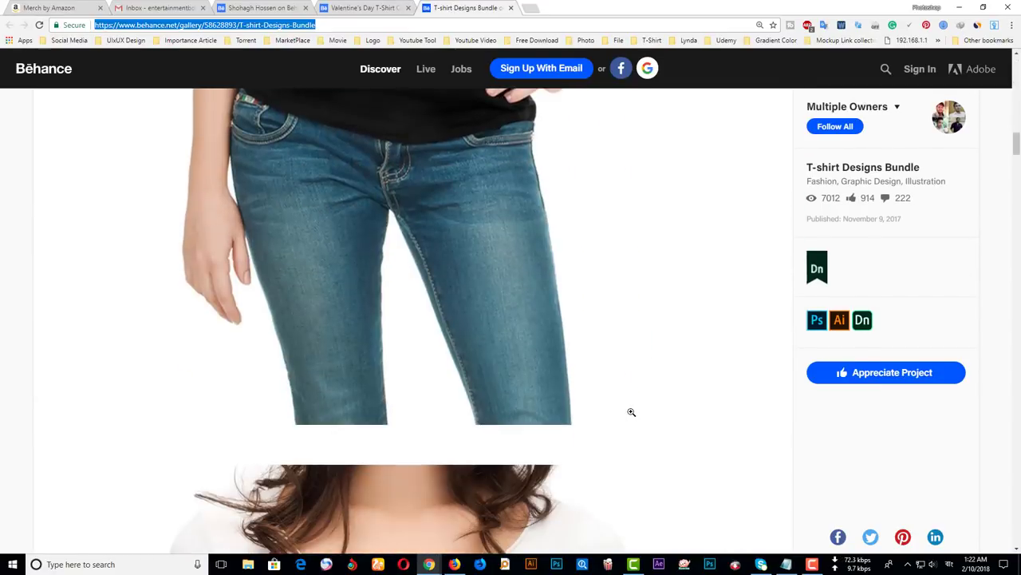
scroll(628, 413, down, 5)
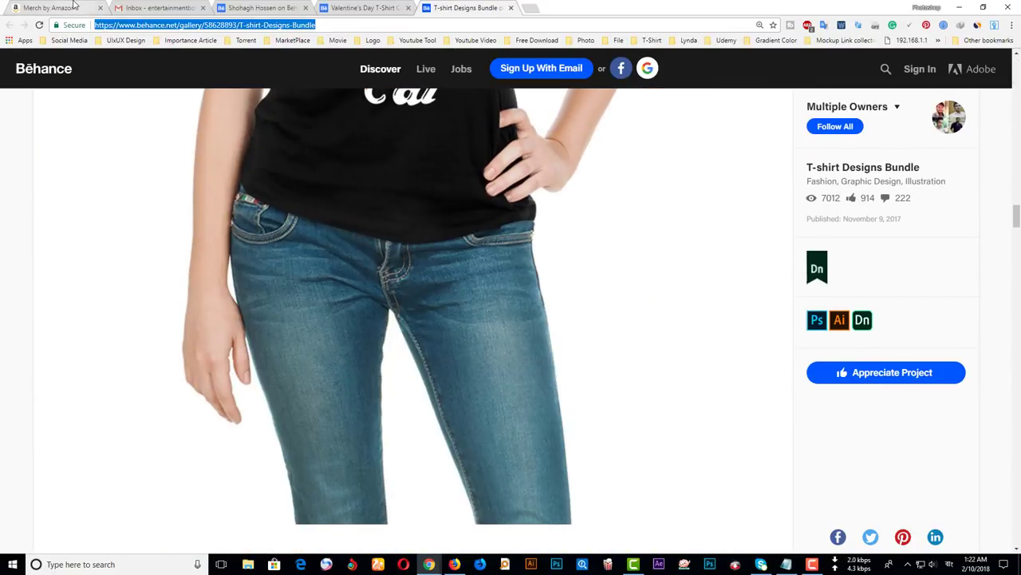
key(ctrl+1)
click(293, 444)
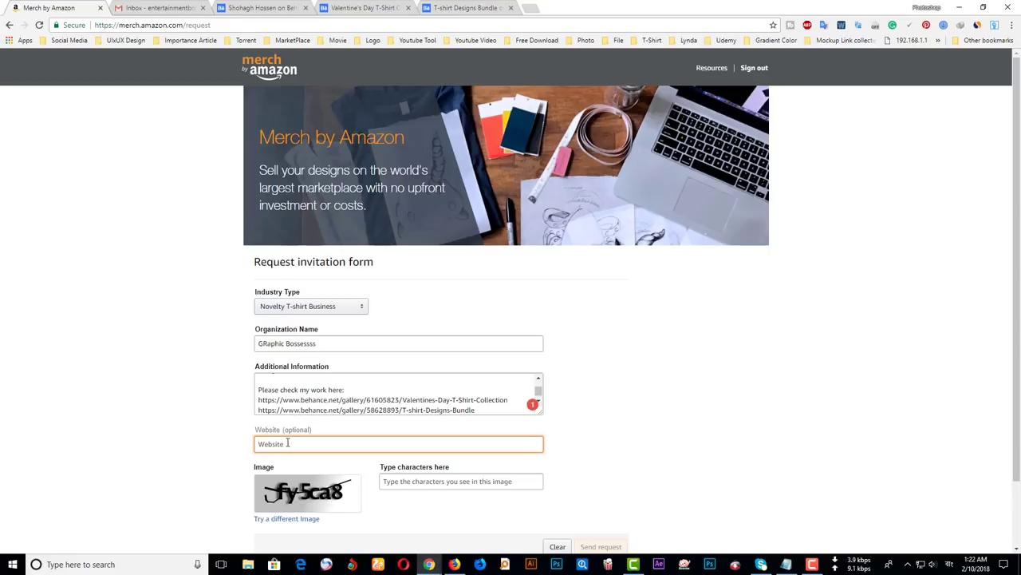
- Copy the Behance profile URL into the Website field
click(239, 8)
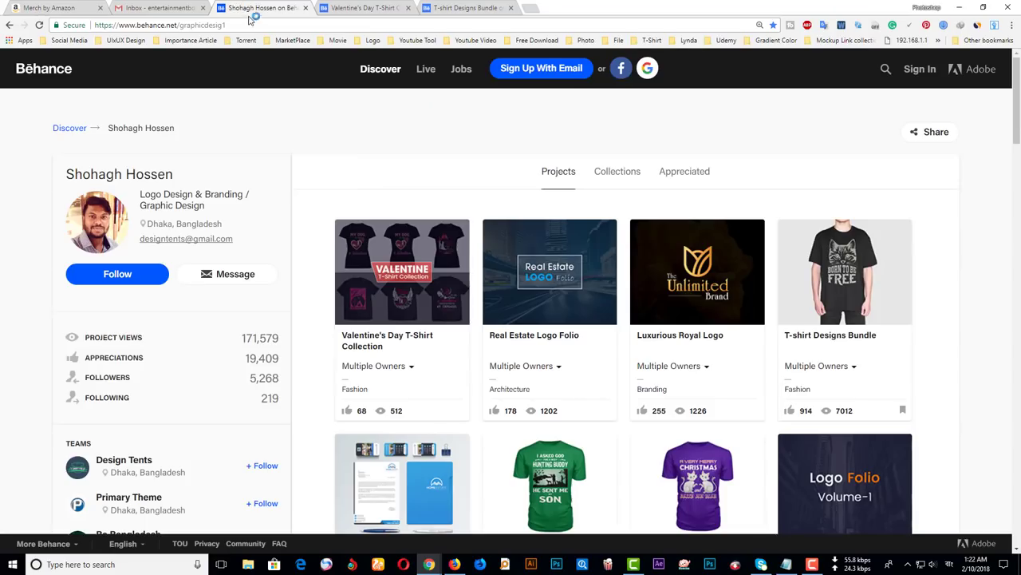
click(208, 26)
key(ctrl+c)
click(51, 8)
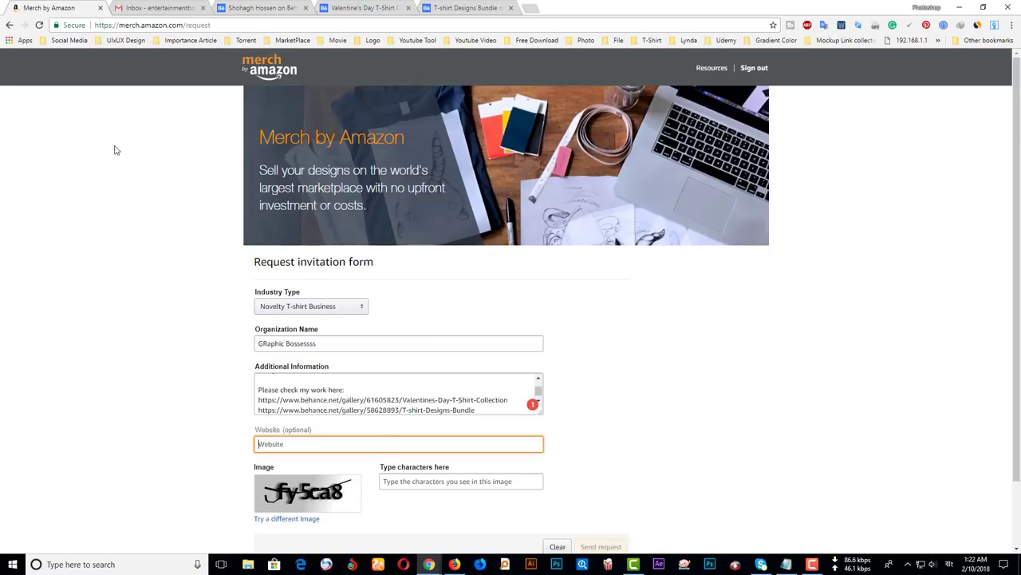
key(ctrl+v)
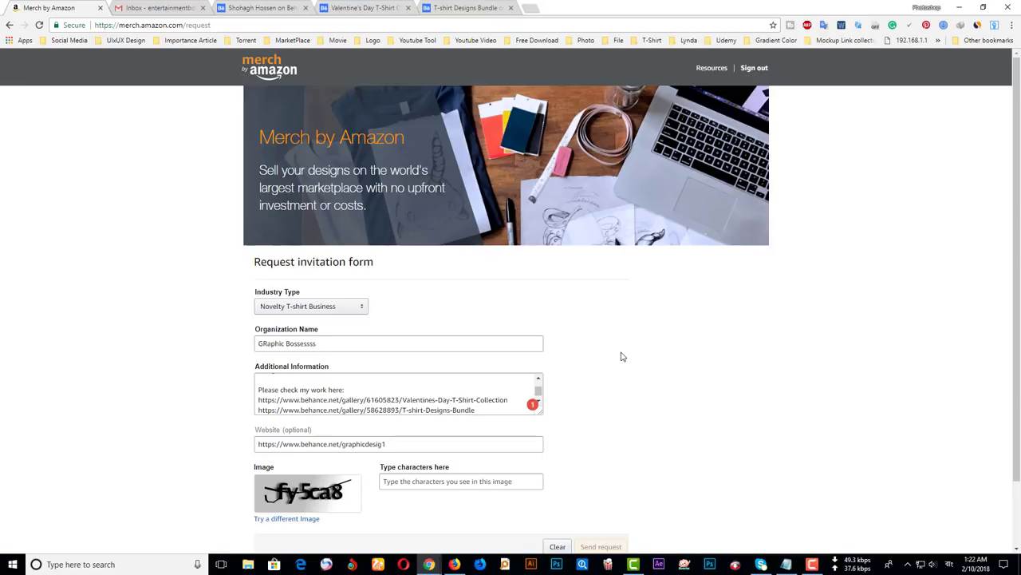
- Enter the captcha characters shown on the form
click(444, 481)
text(fy)
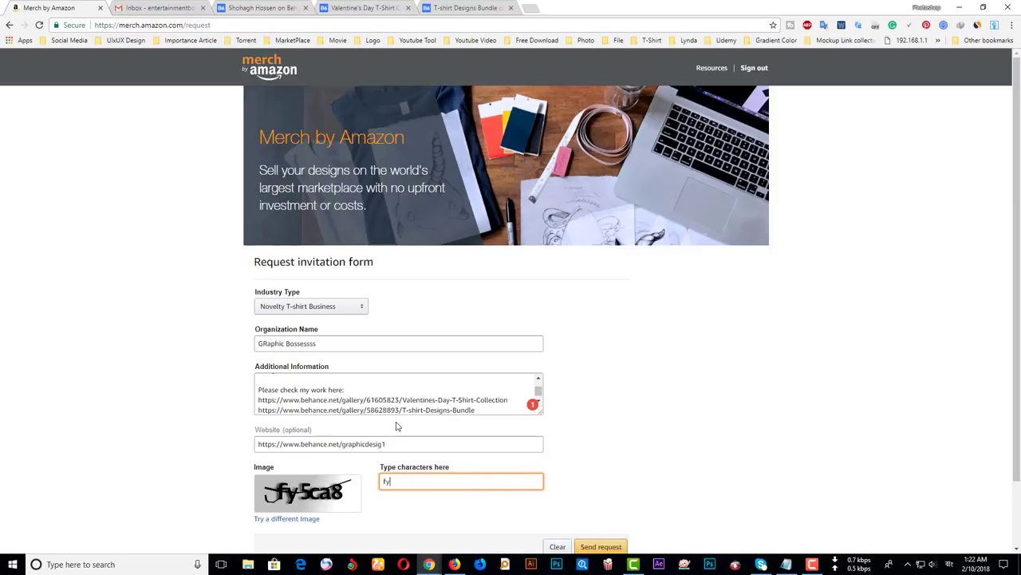
text(5ca8)
scroll(483, 375, down, 1)
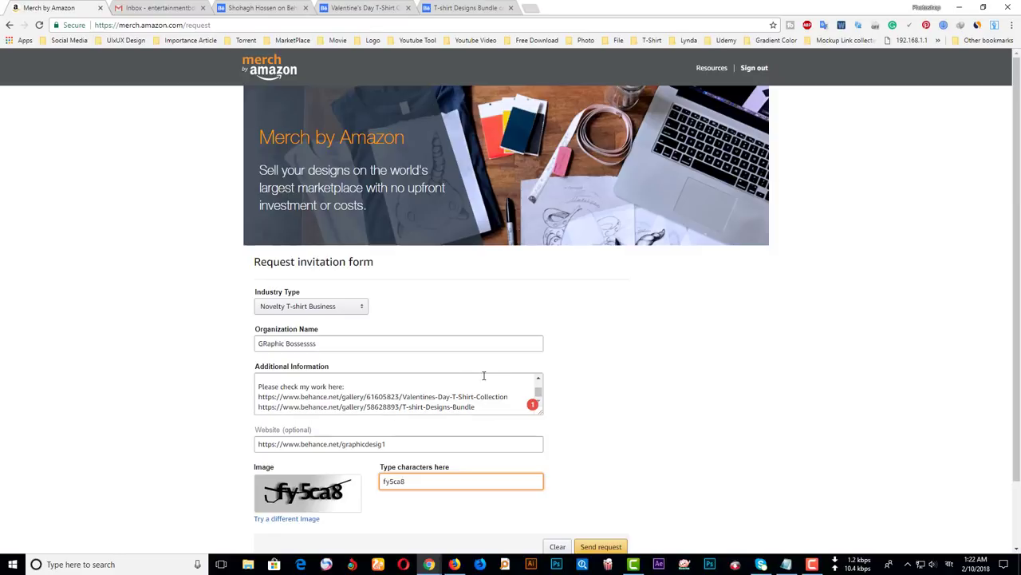